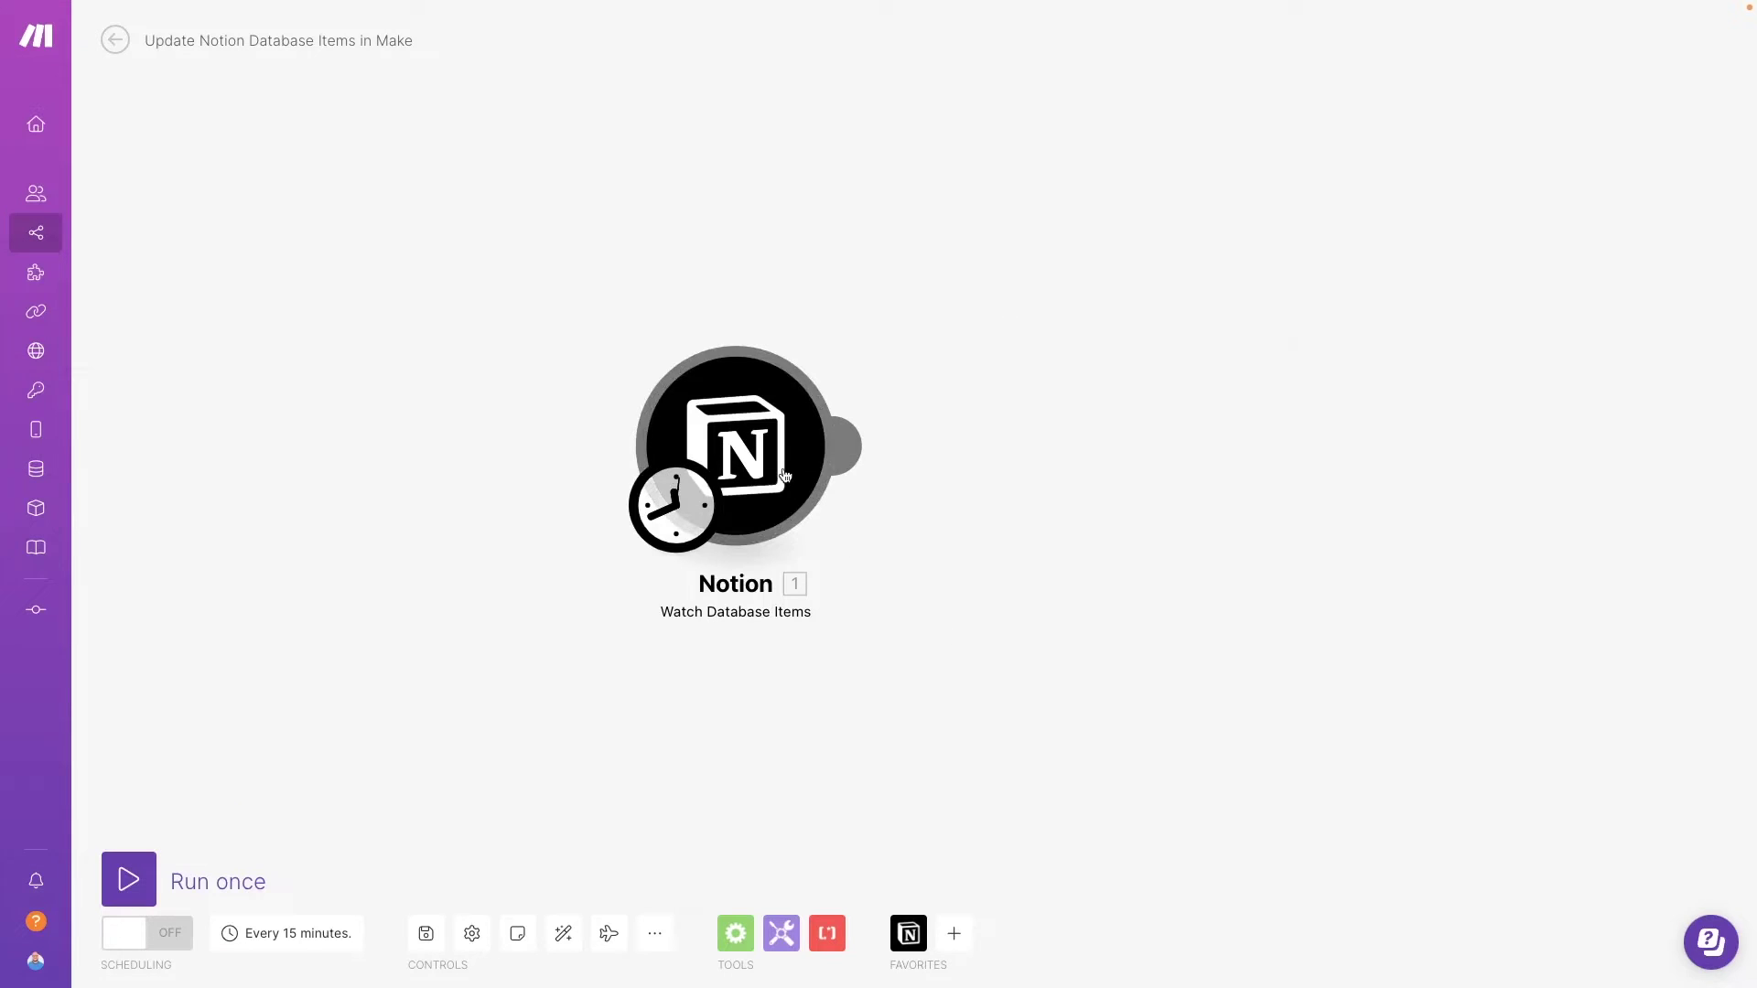
- Review the Notion Watch Database Items trigger's connection, database ID and limit, then confirm them
left_click(785, 475)
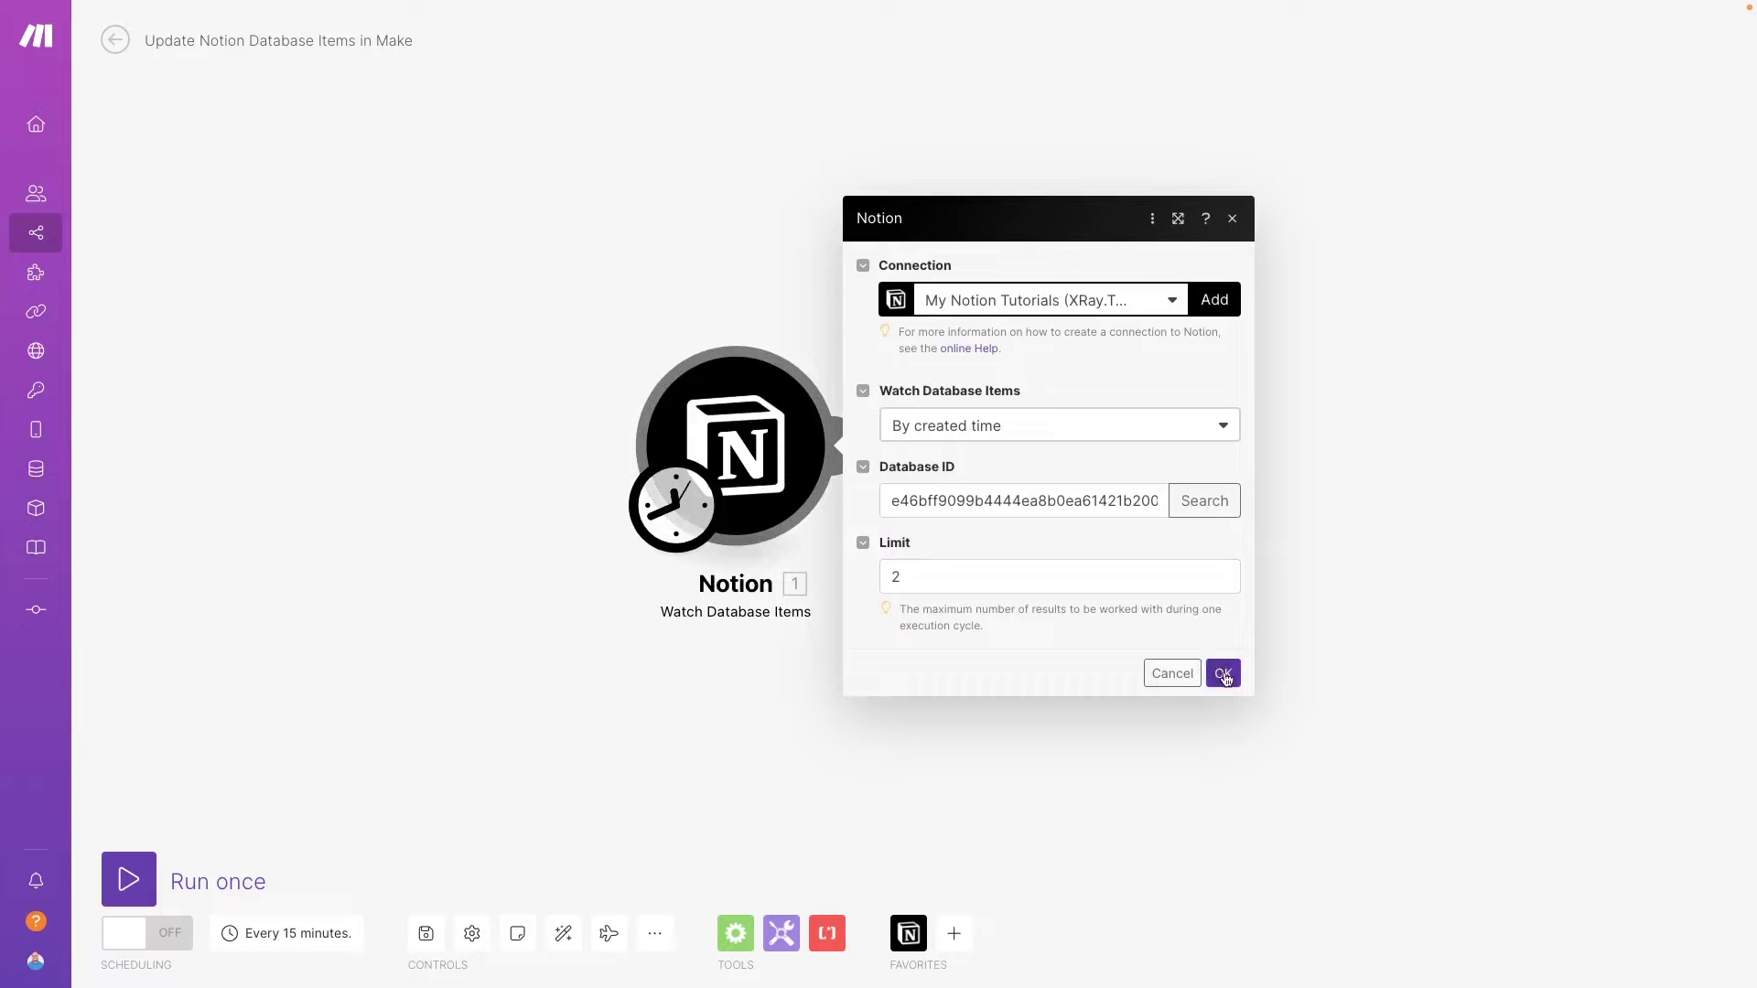
left_click(1221, 670)
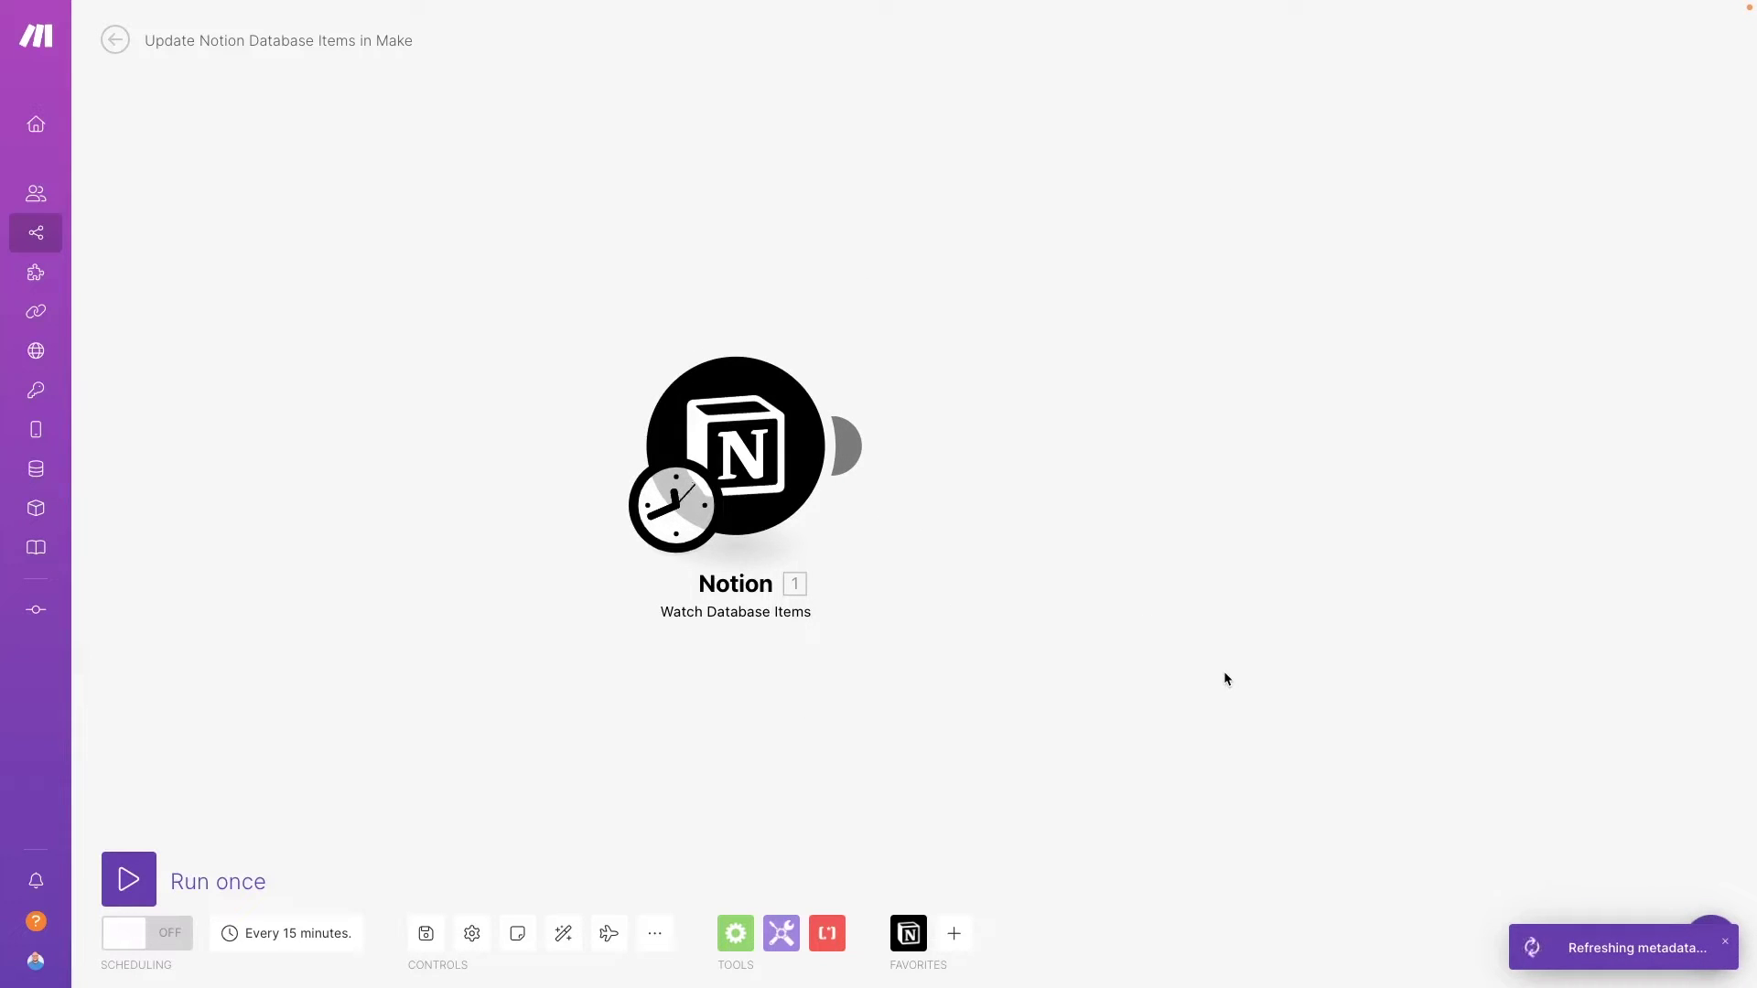
- Add a Notion Update a Database Item module after the trigger and select the Clients page address
left_click(851, 451)
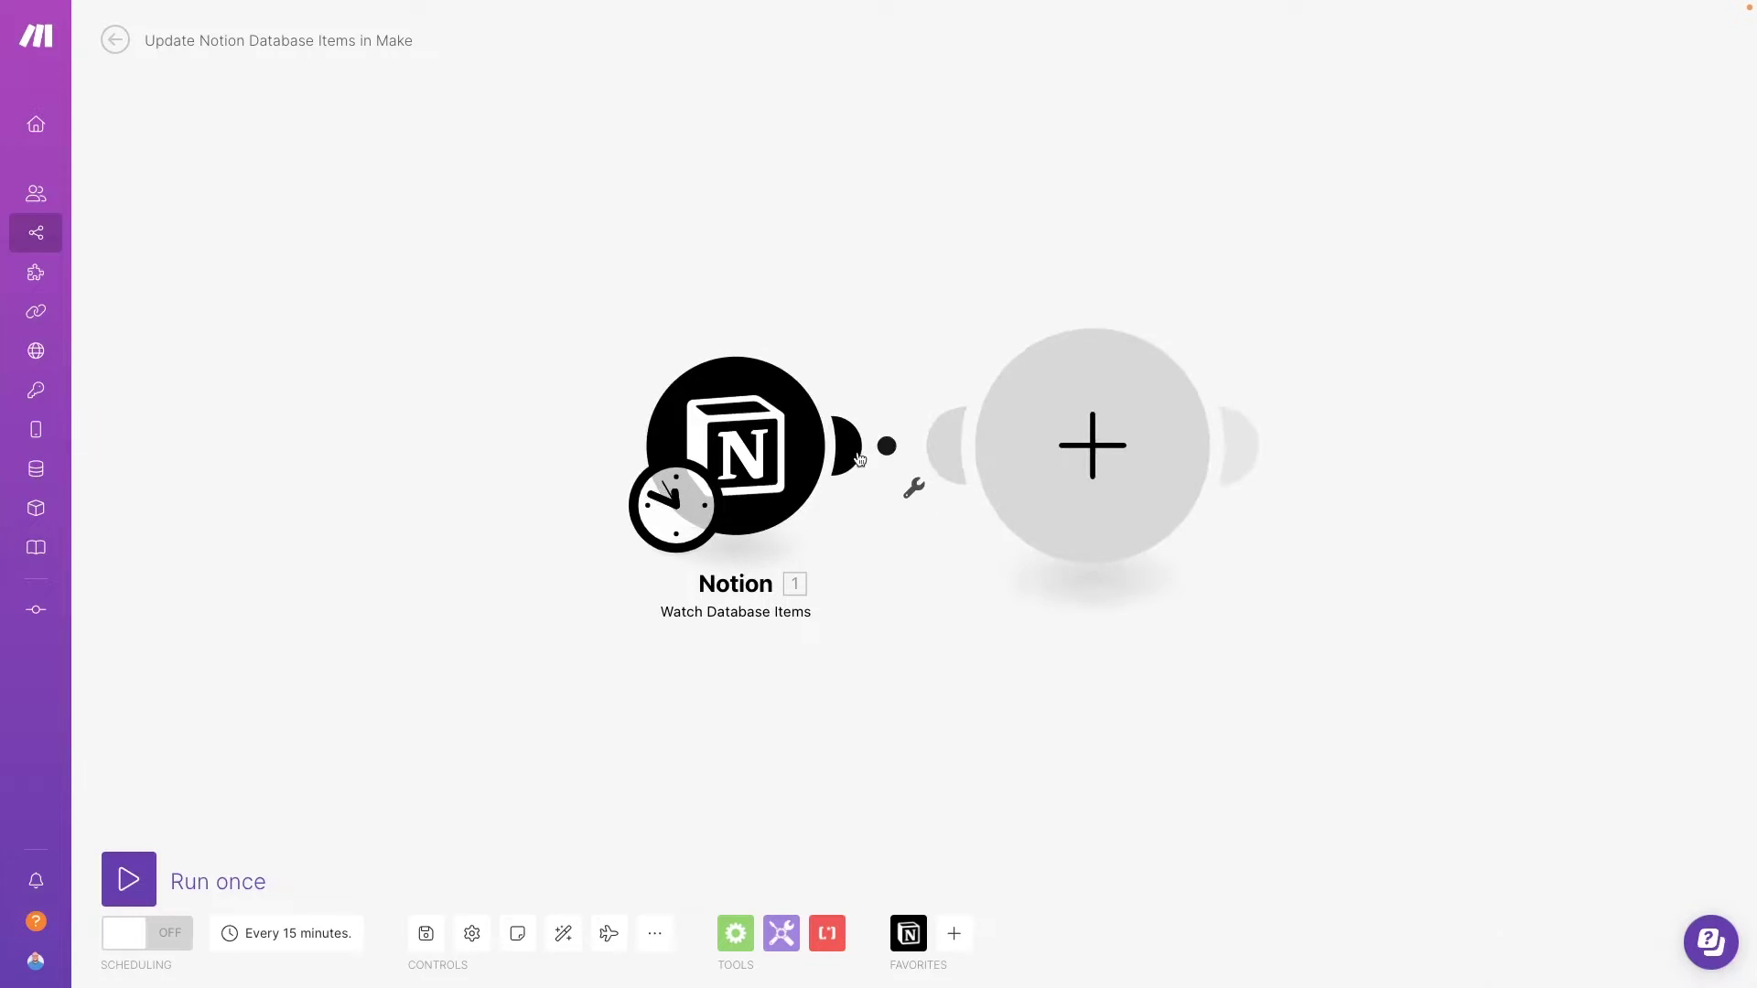
left_click(1275, 407)
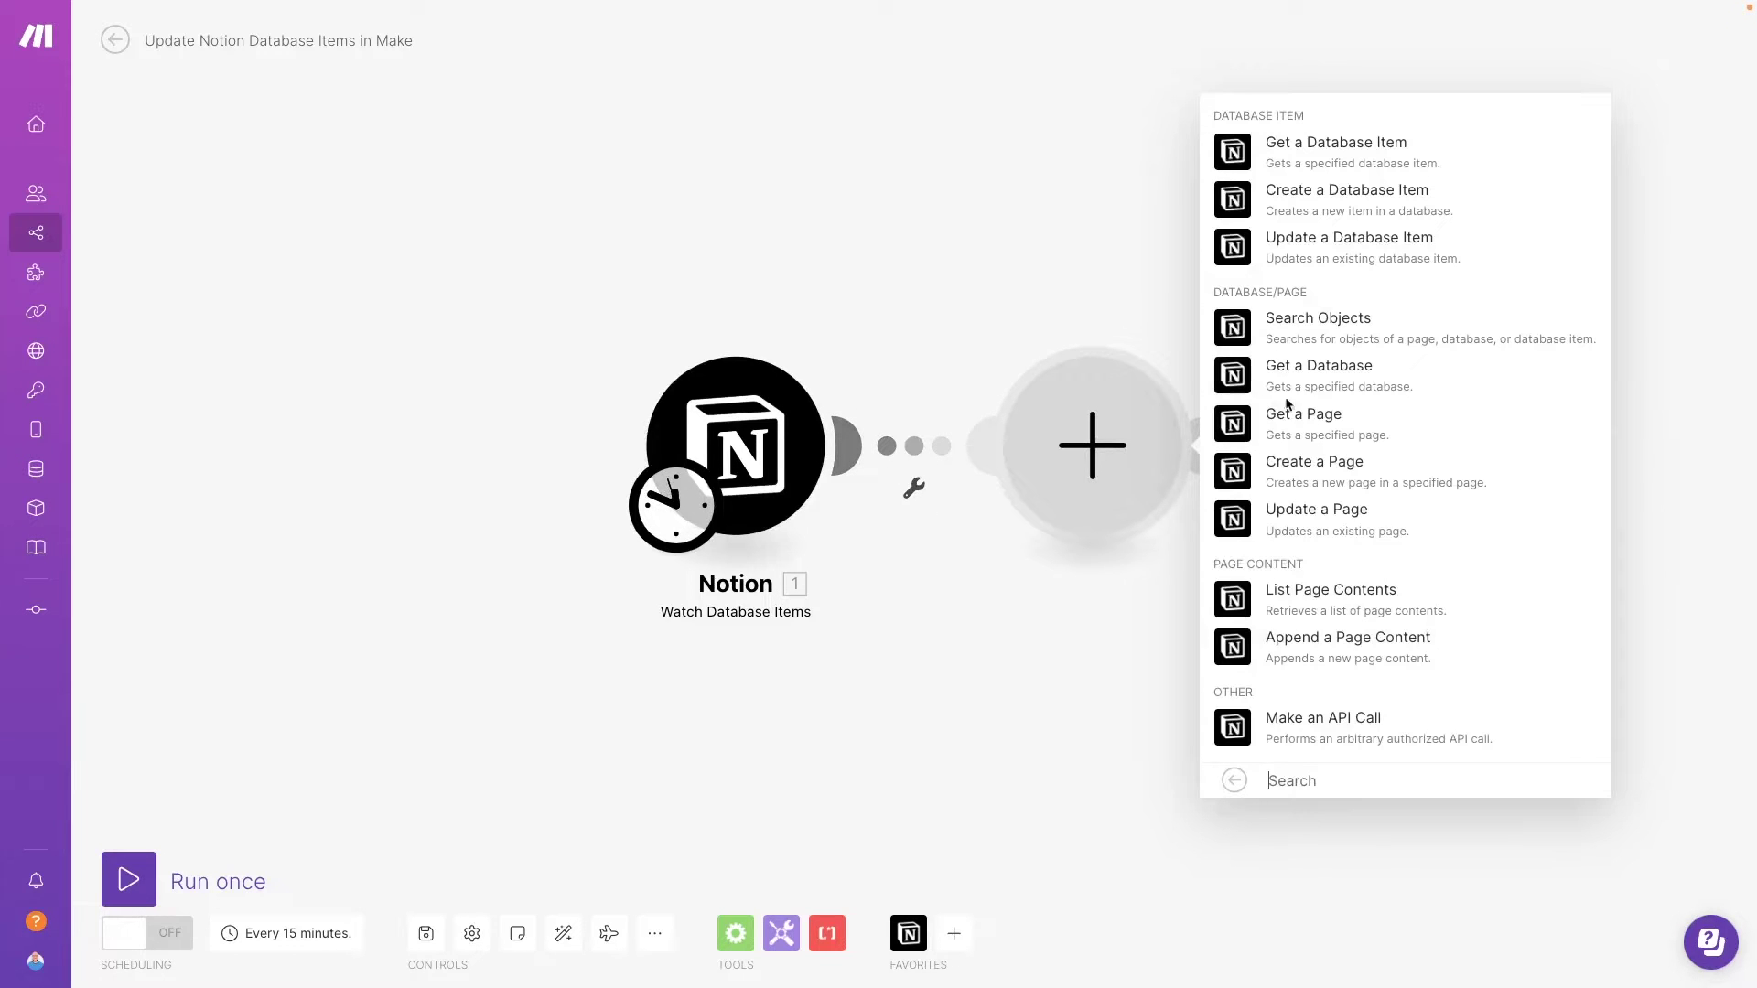
left_click(1343, 254)
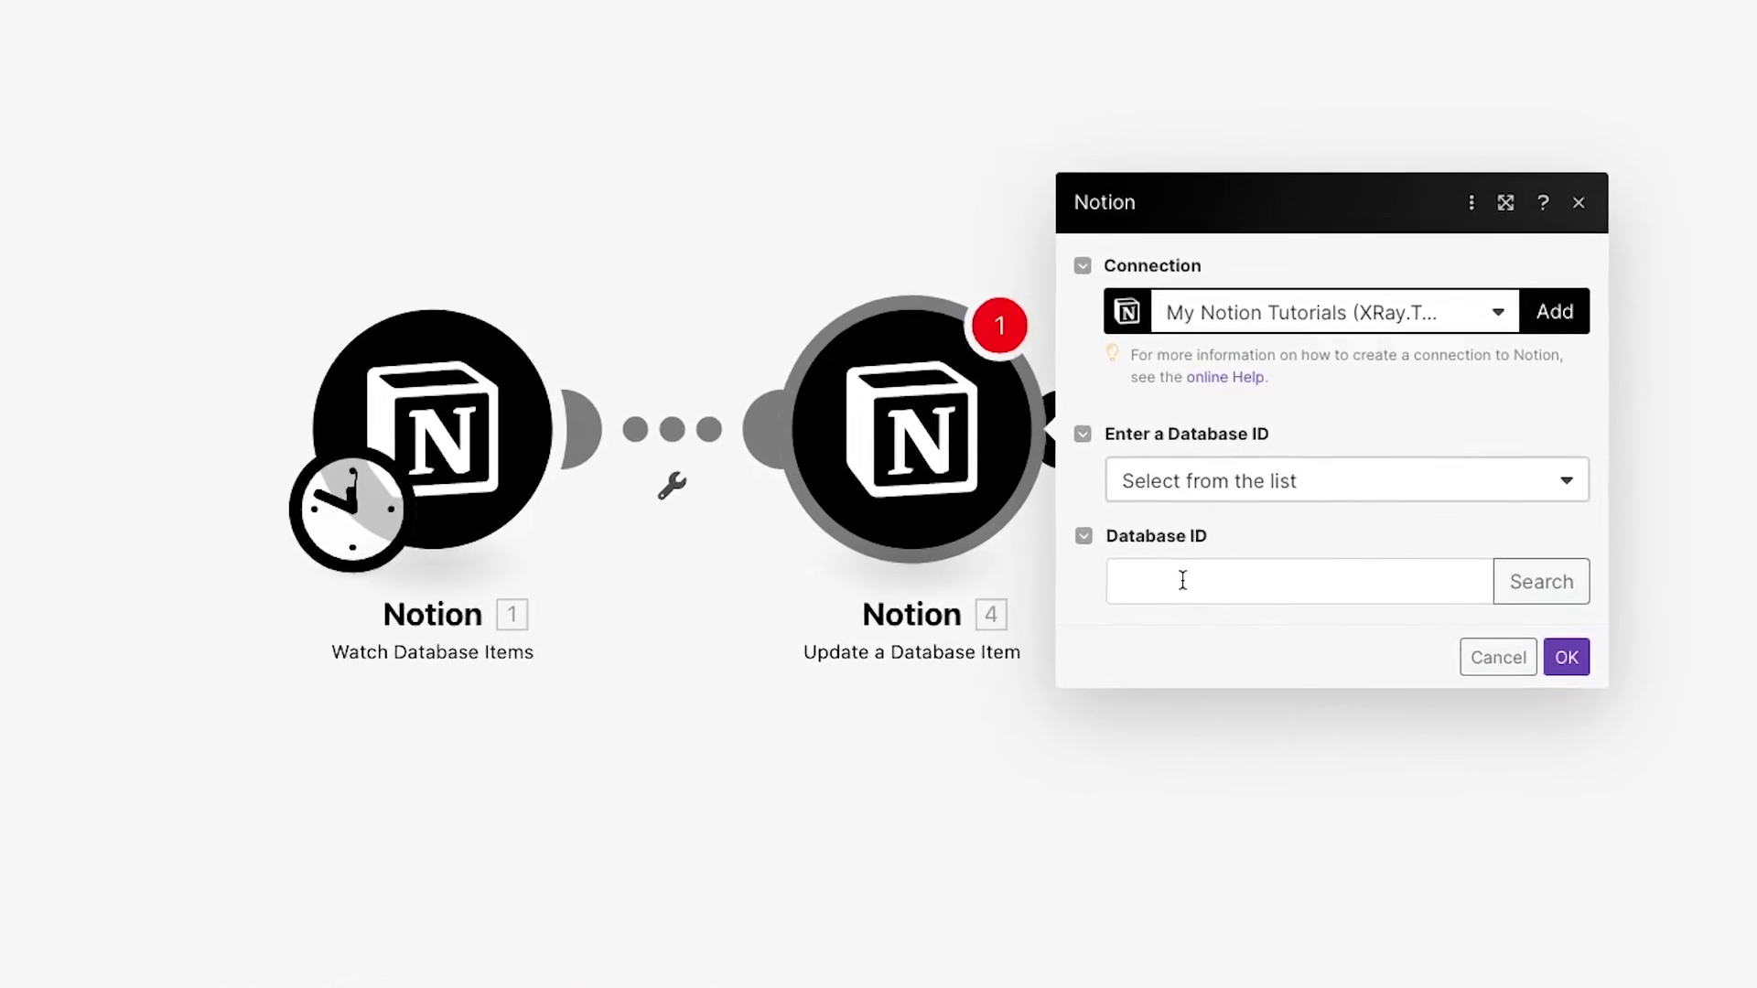
left_click(1206, 584)
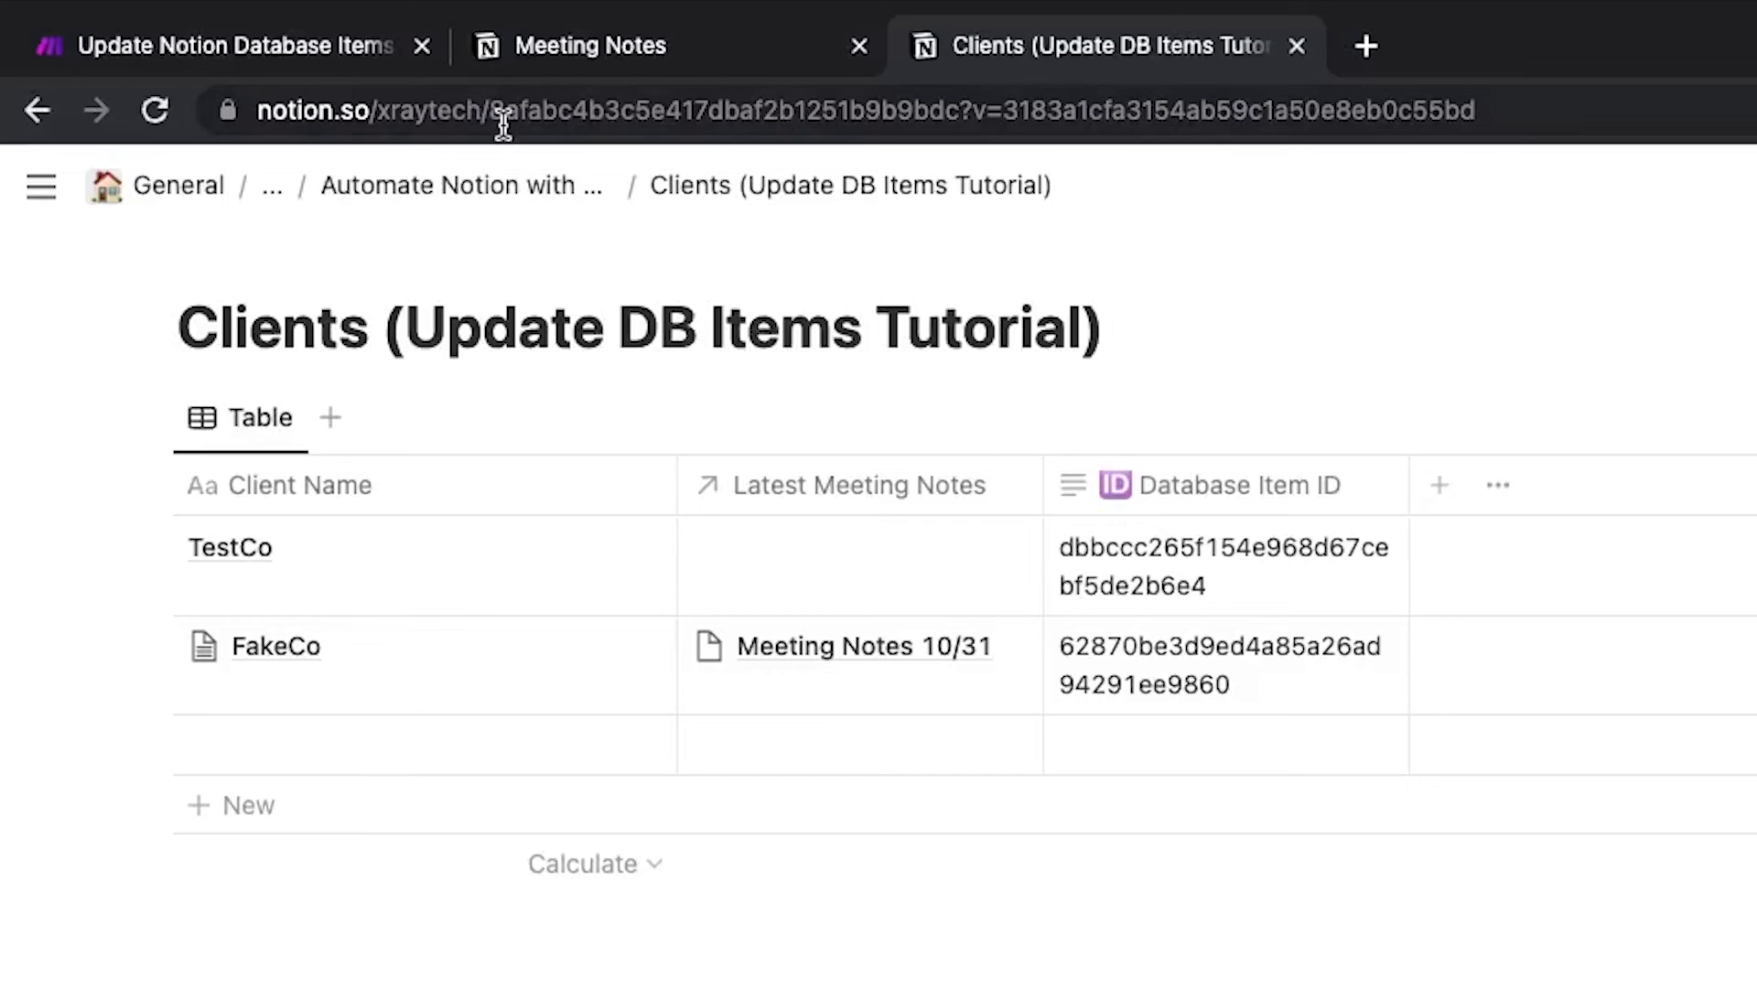
left_click(499, 121)
- Copy the Clients database ID from its Notion URL into the module's Database ID
left_click(494, 119)
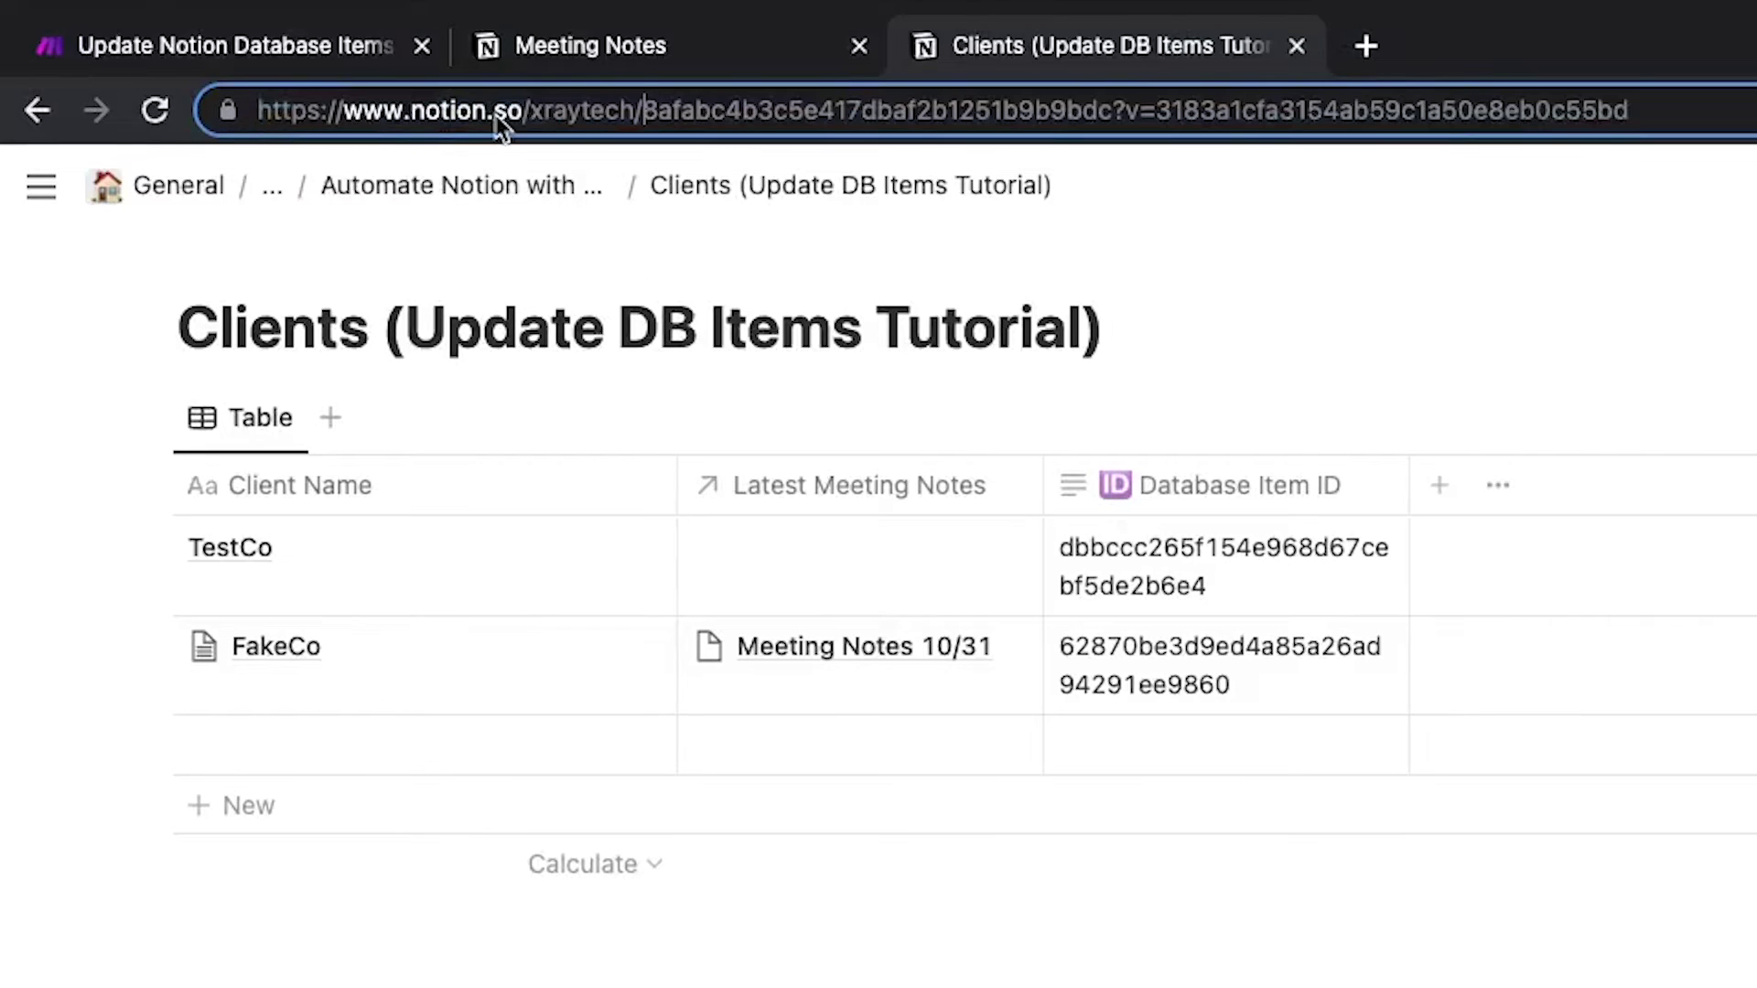
left_click_drag(645, 117, 1113, 120)
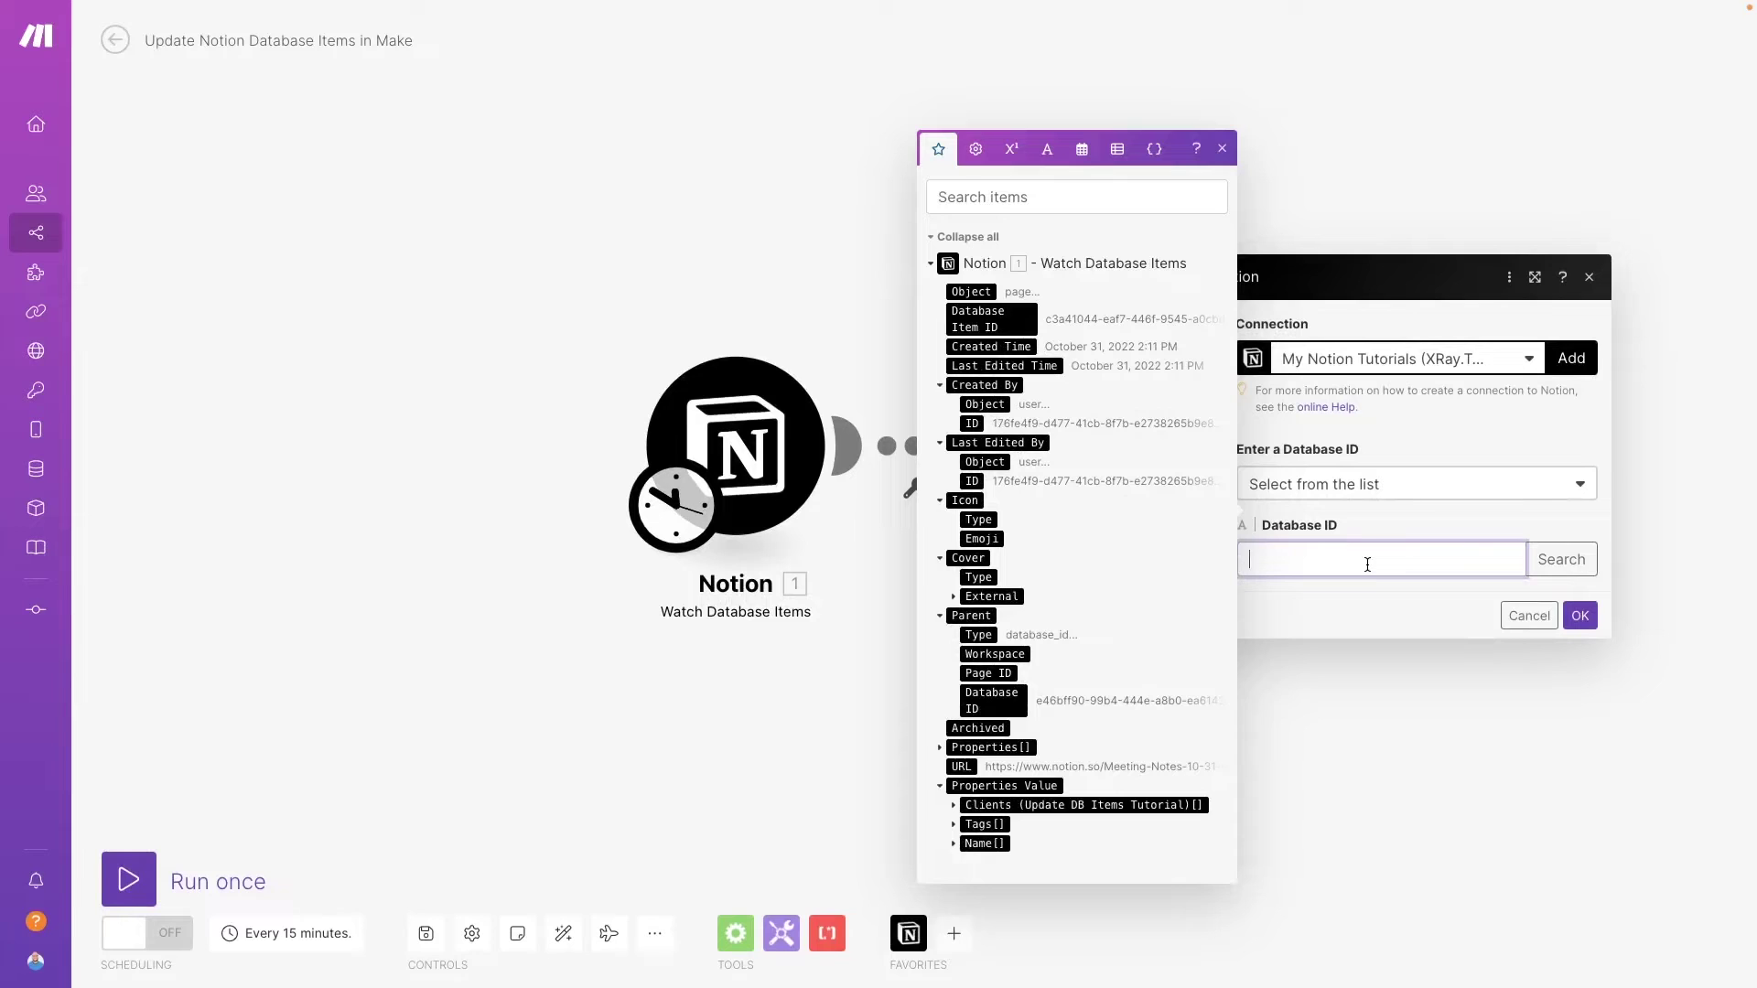
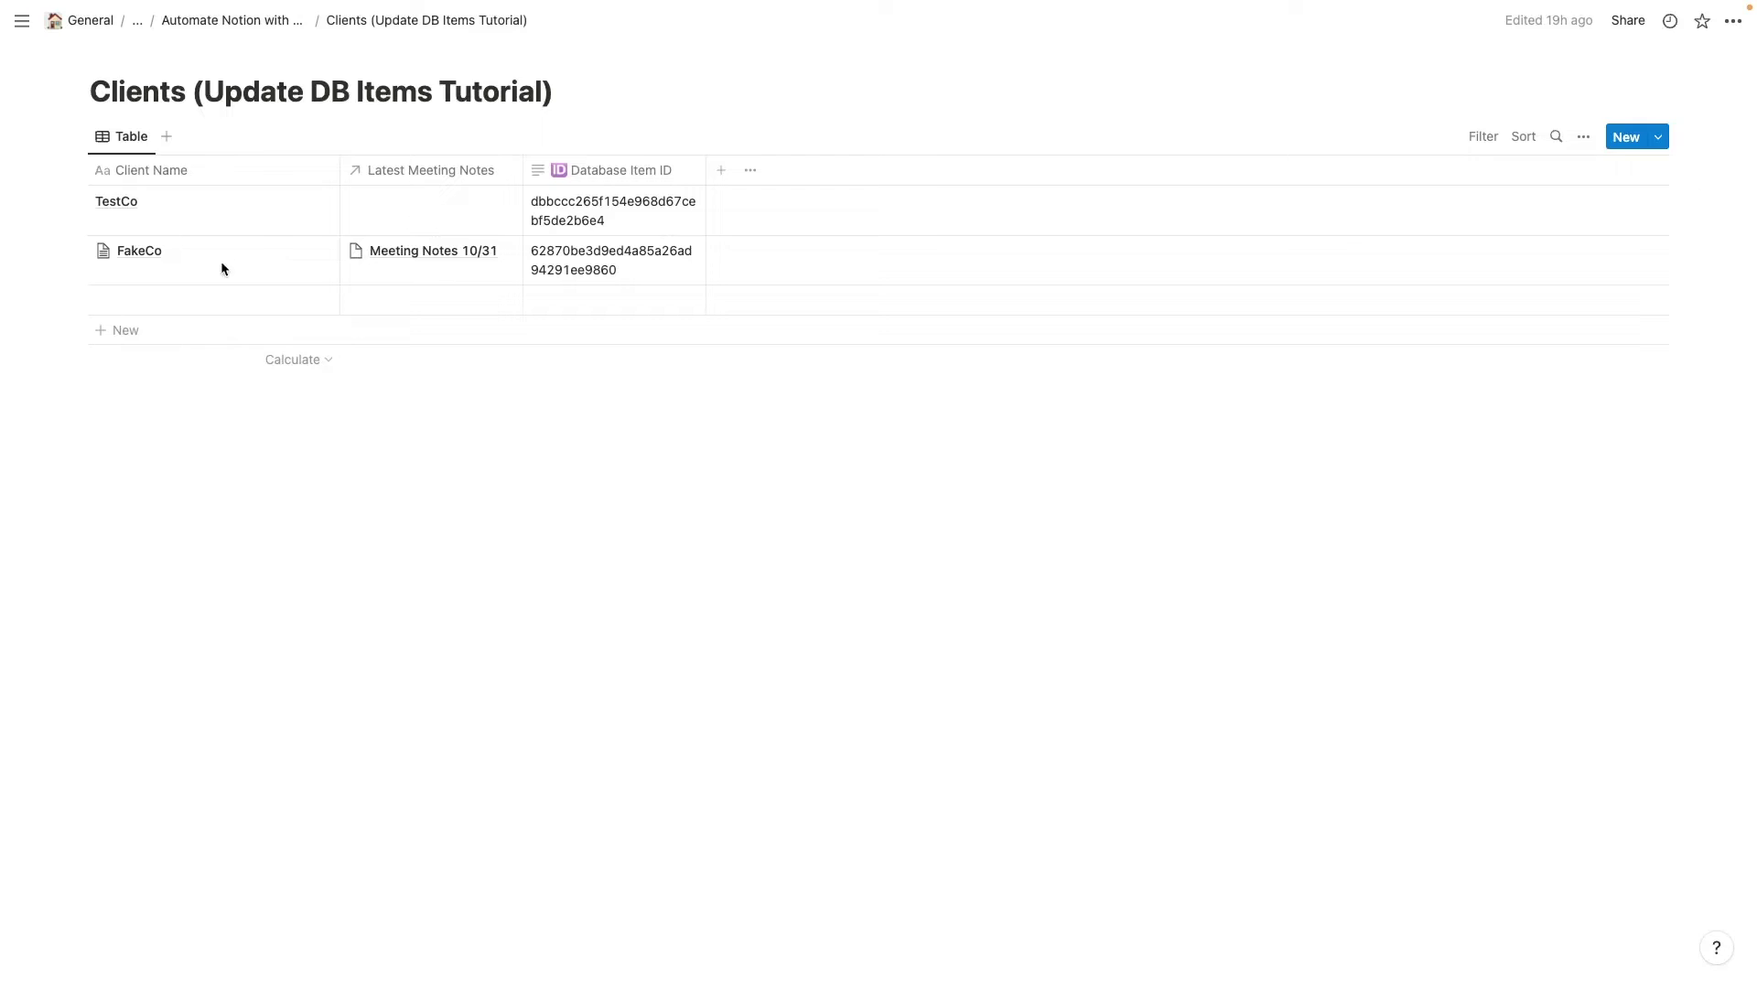
- Copy FakeCo's page ID from its full-page URL into the Database Item ID field
left_click(300, 250)
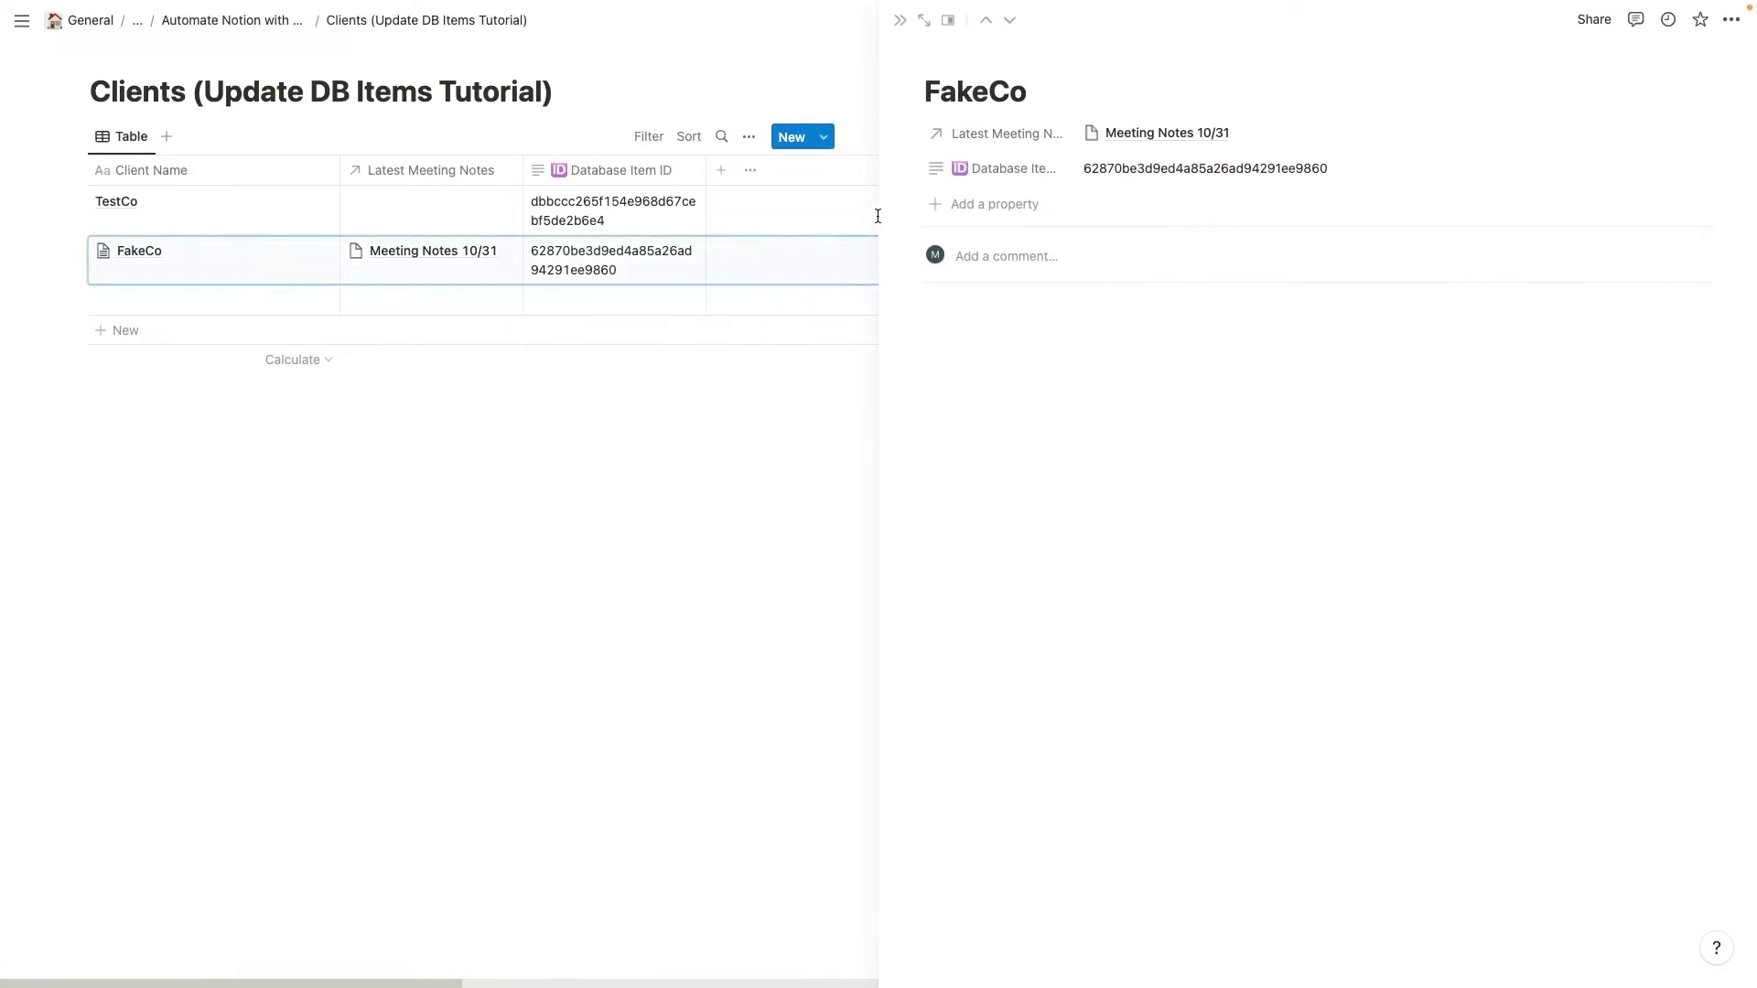
left_click(927, 21)
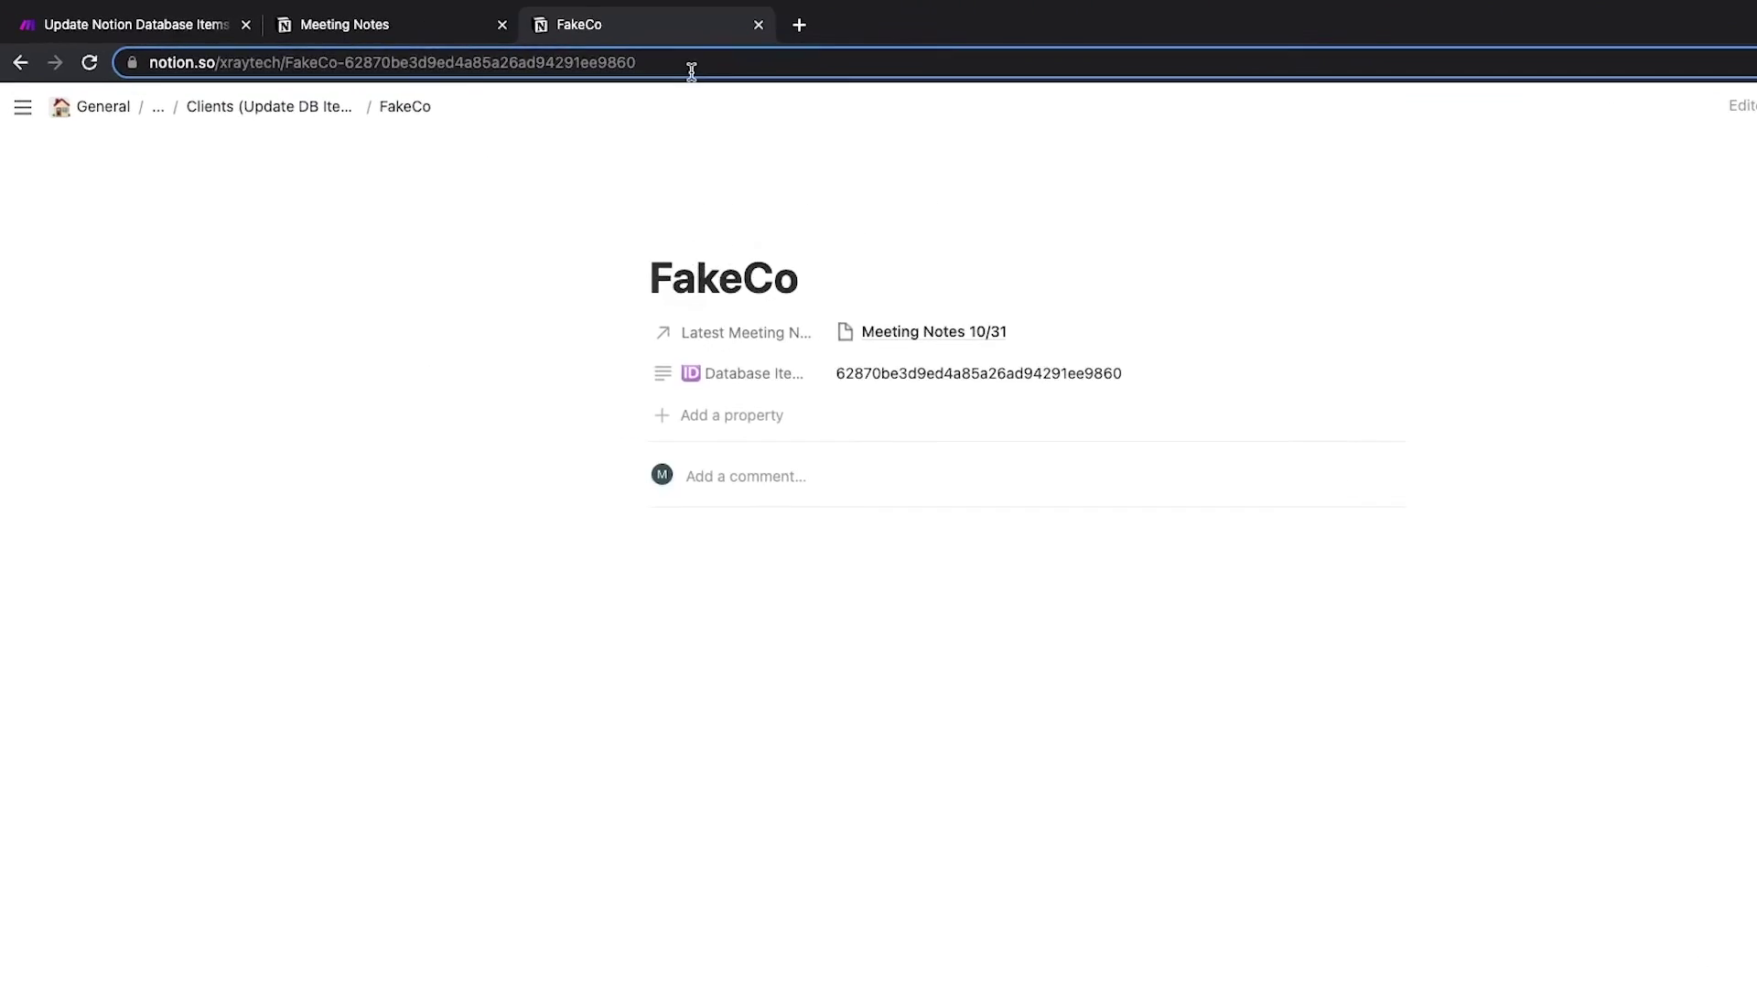
left_click(691, 68)
left_click(711, 61)
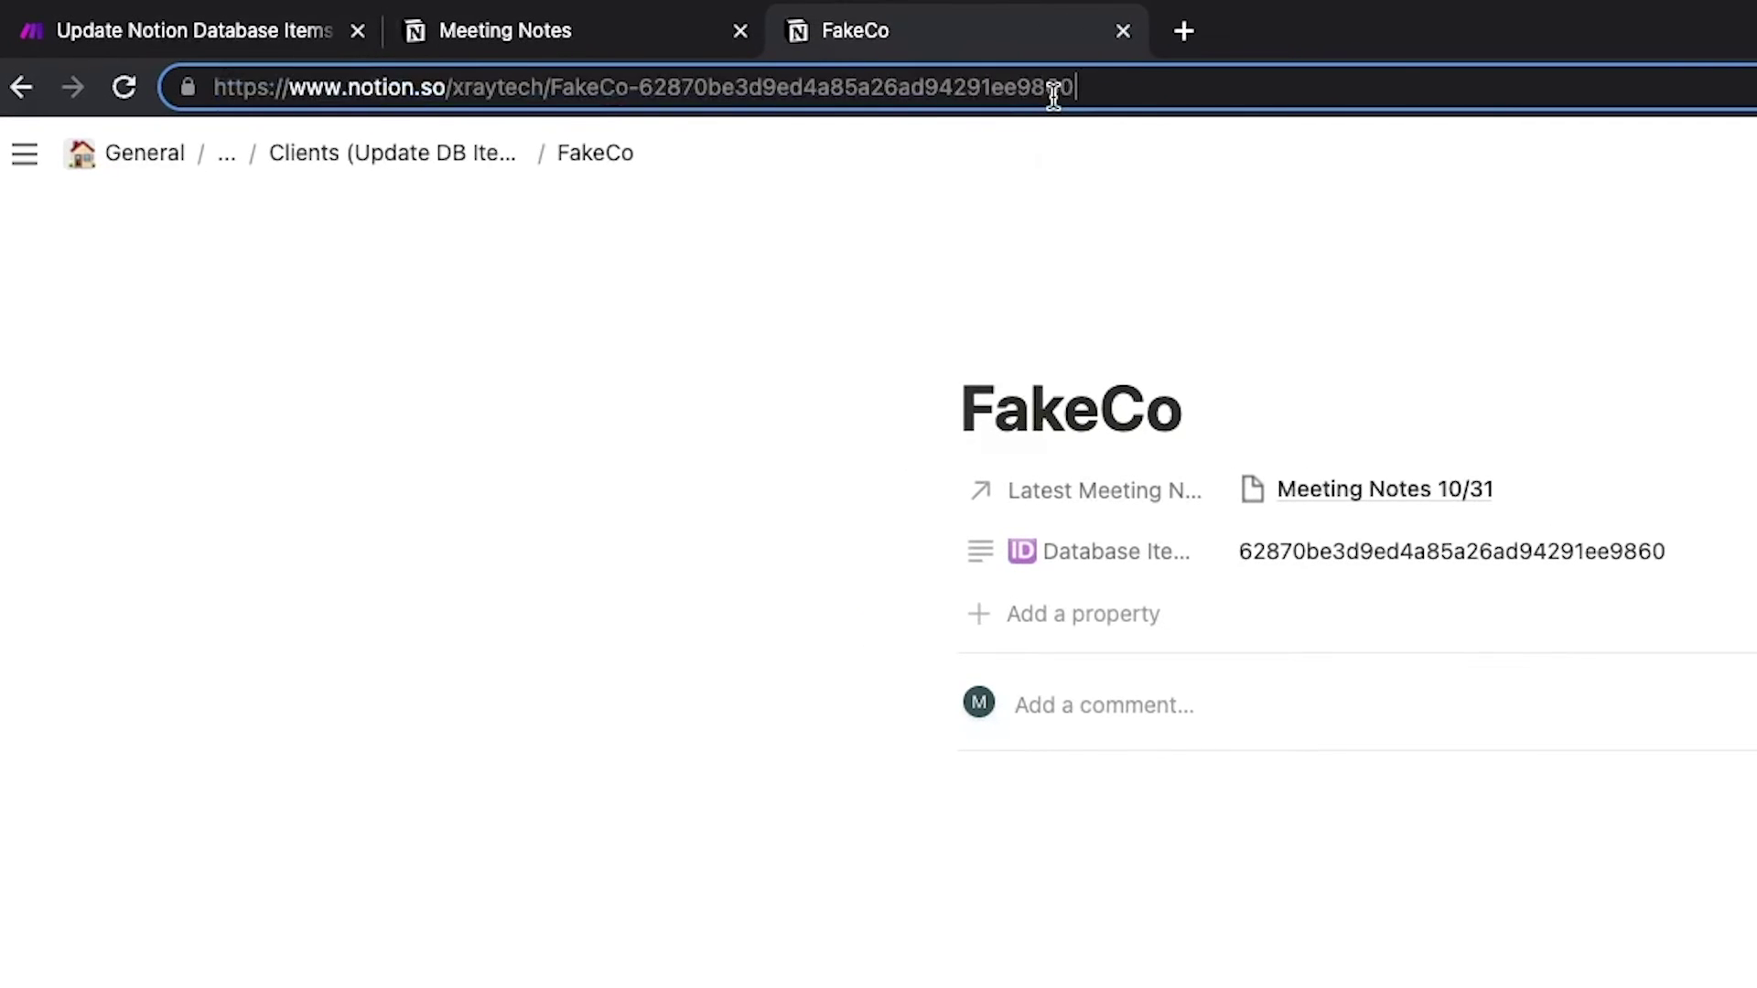
left_click_drag(772, 60, 644, 58)
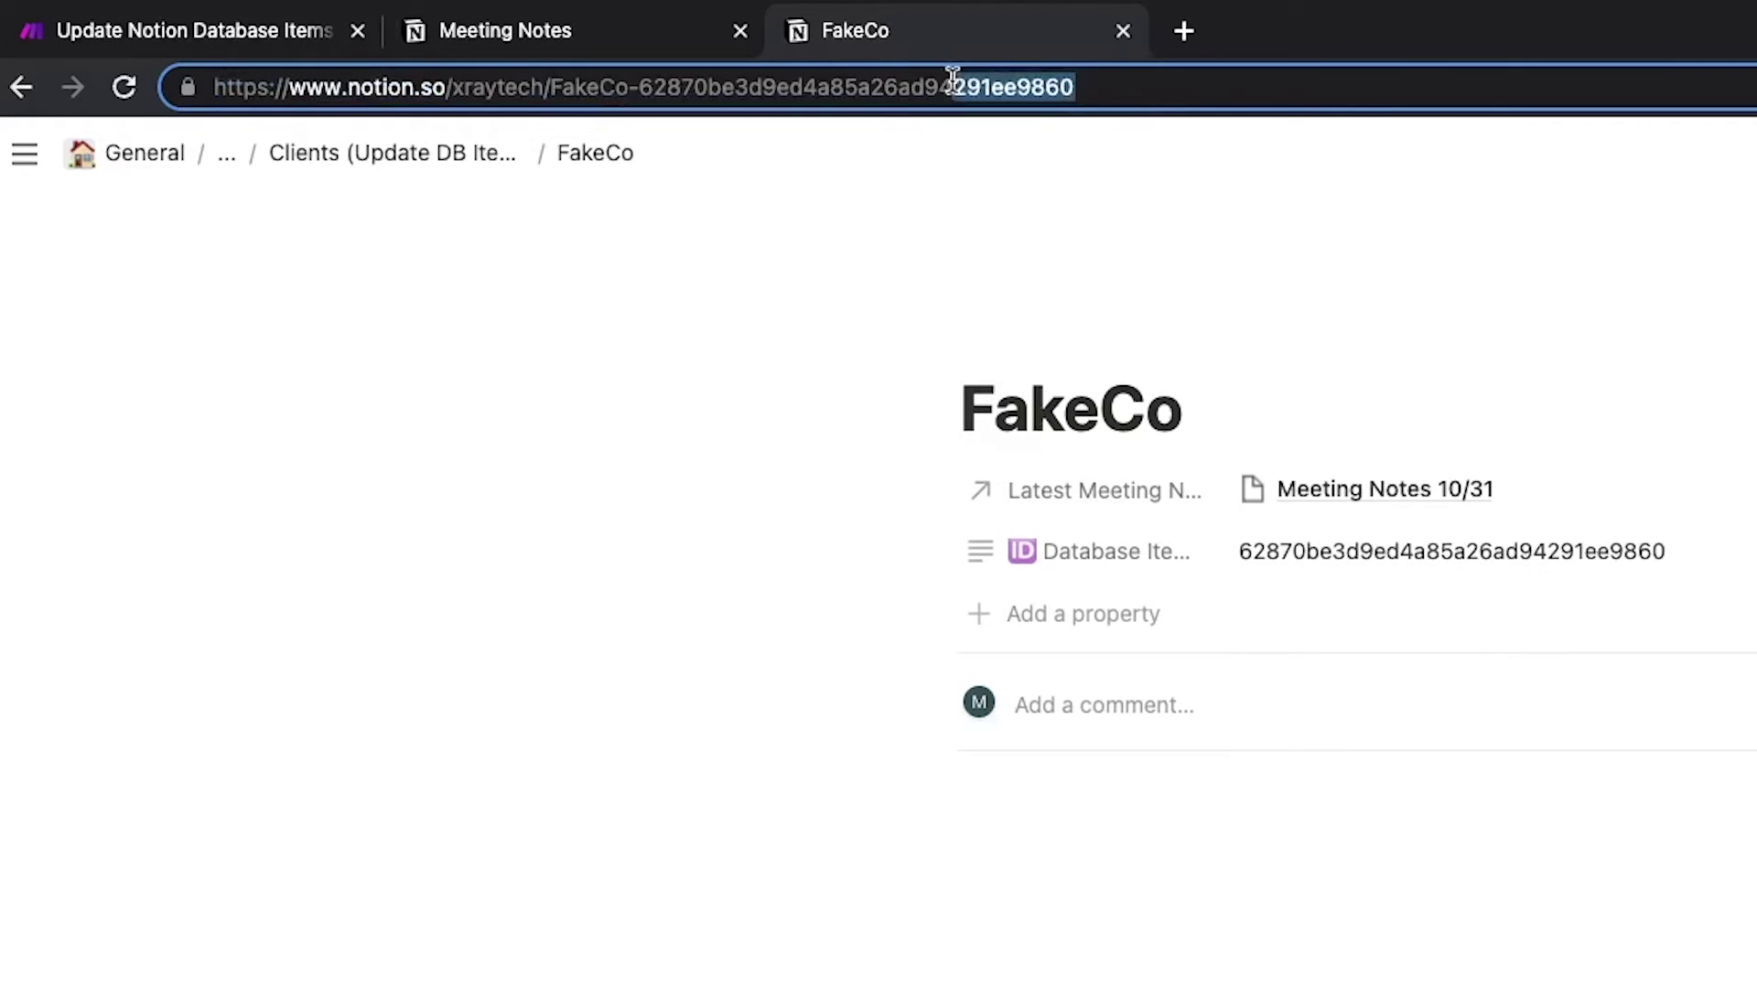
left_click_drag(953, 84, 639, 86)
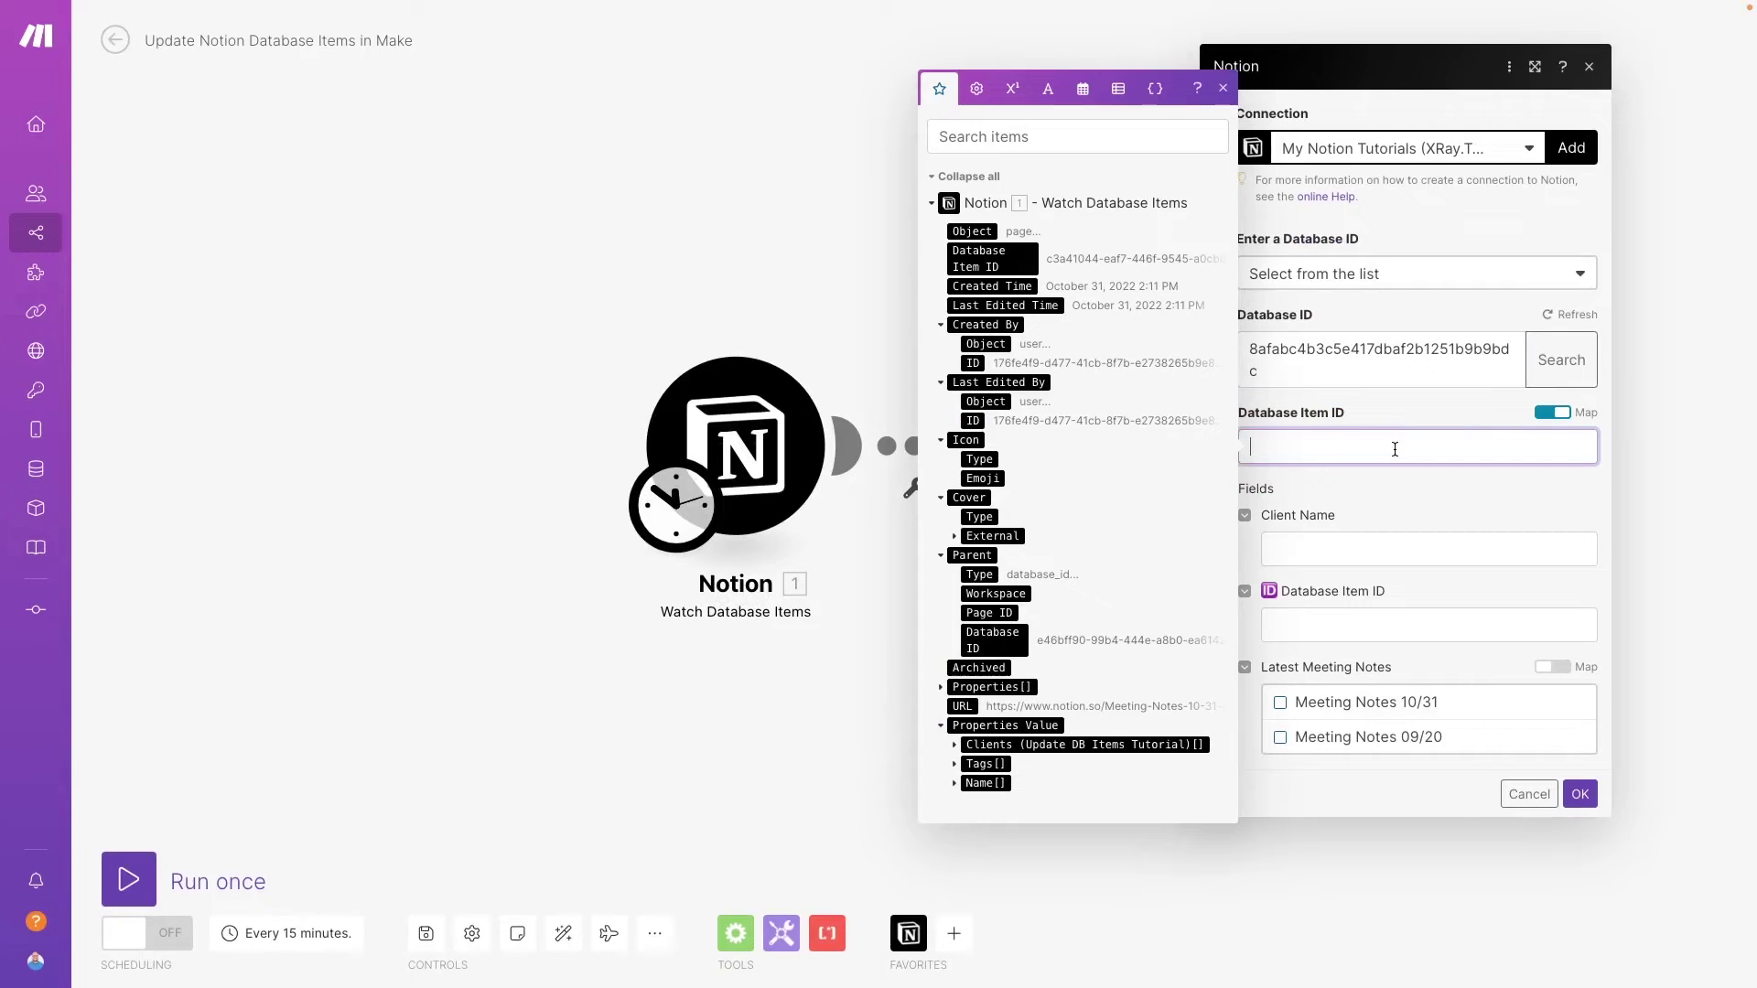
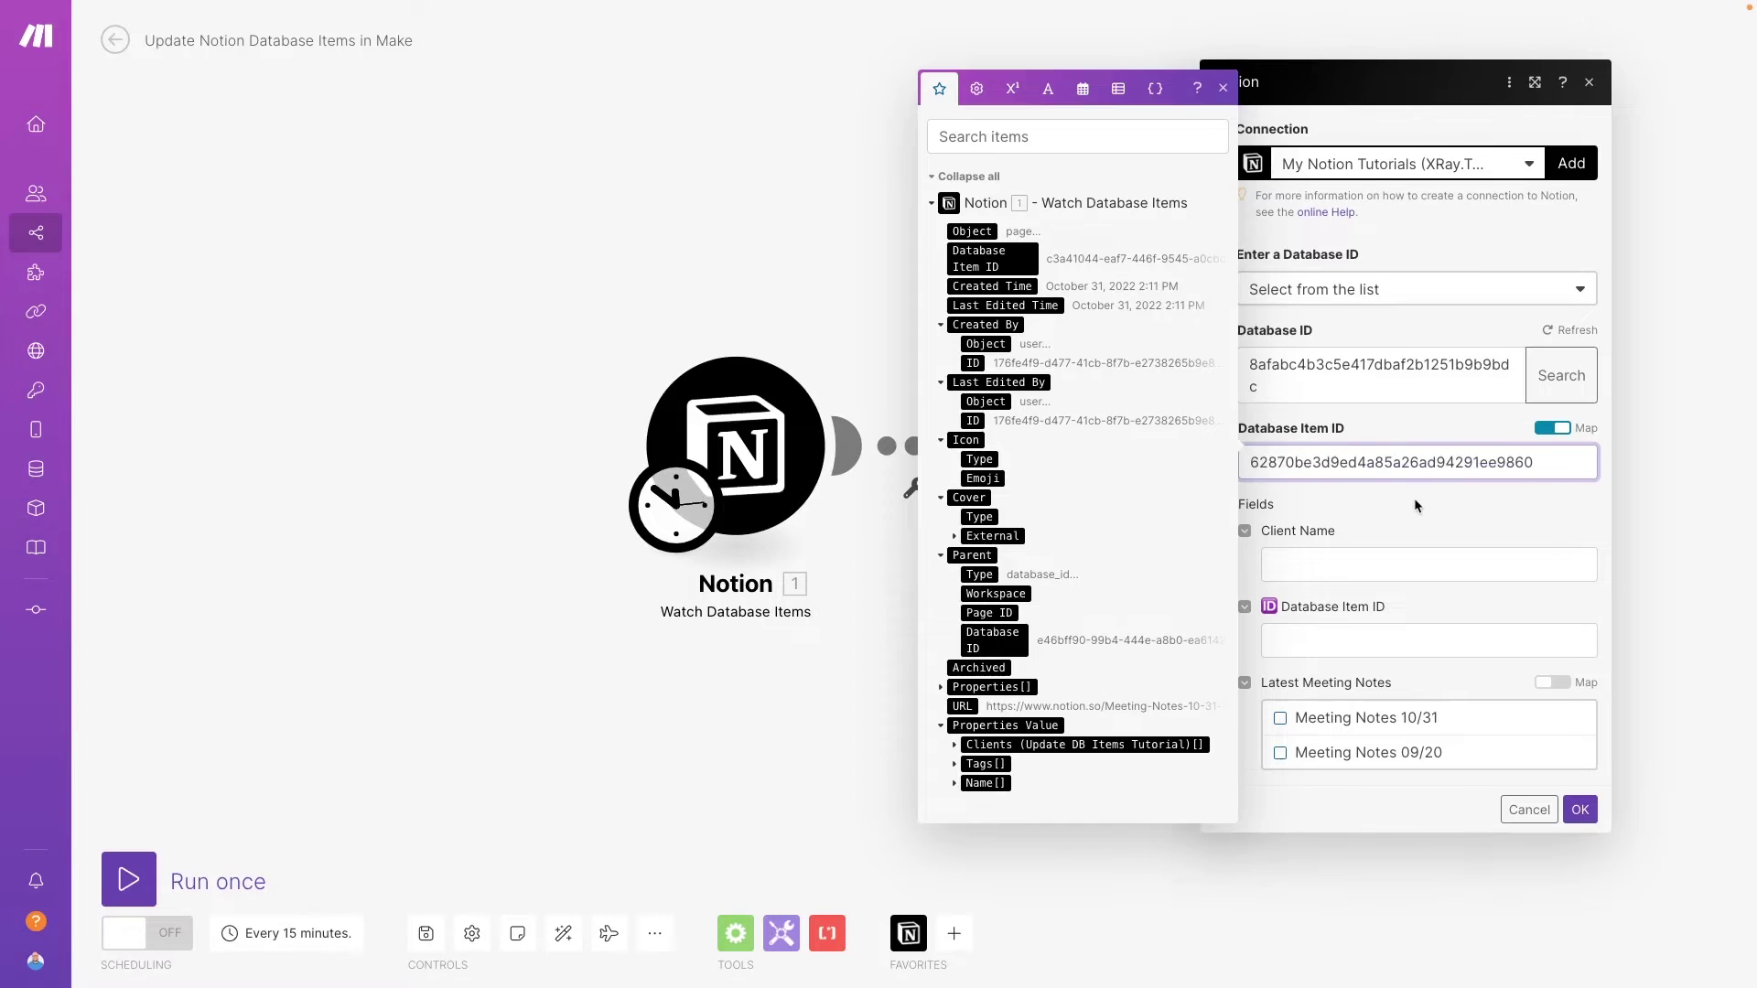
left_click(1414, 498)
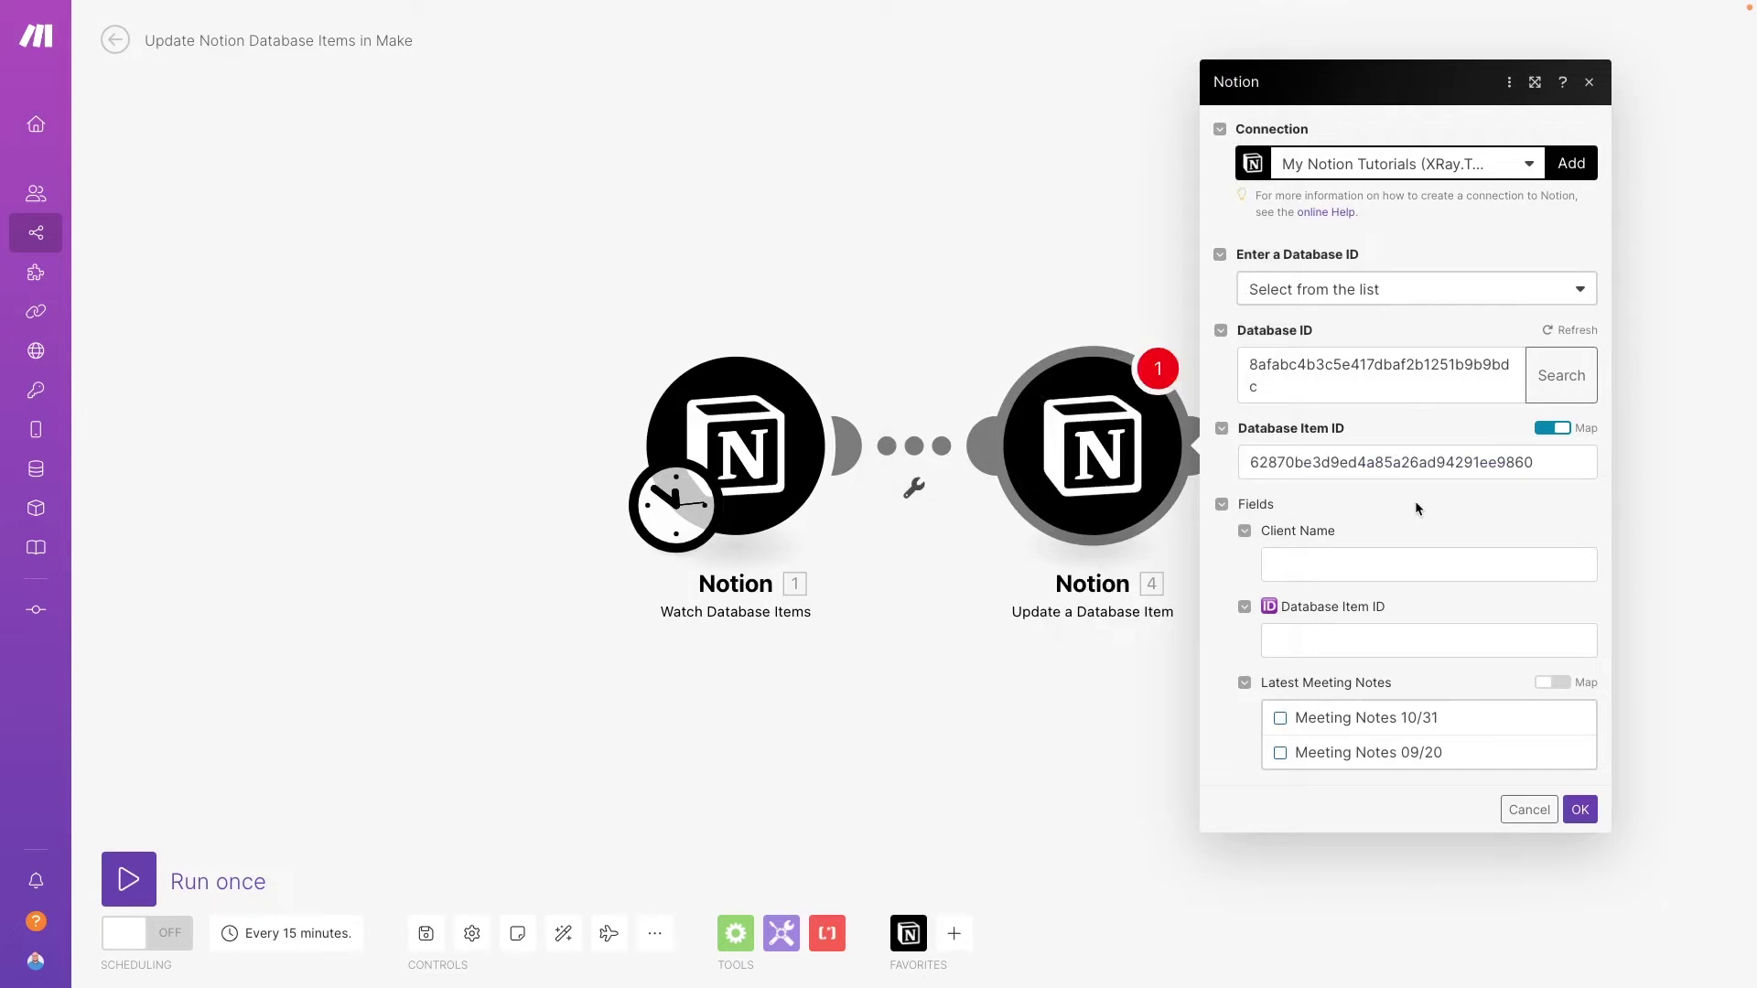
- Map the trigger's 1. Database Item ID into Latest Meeting Notes and save the module
left_click(1556, 683)
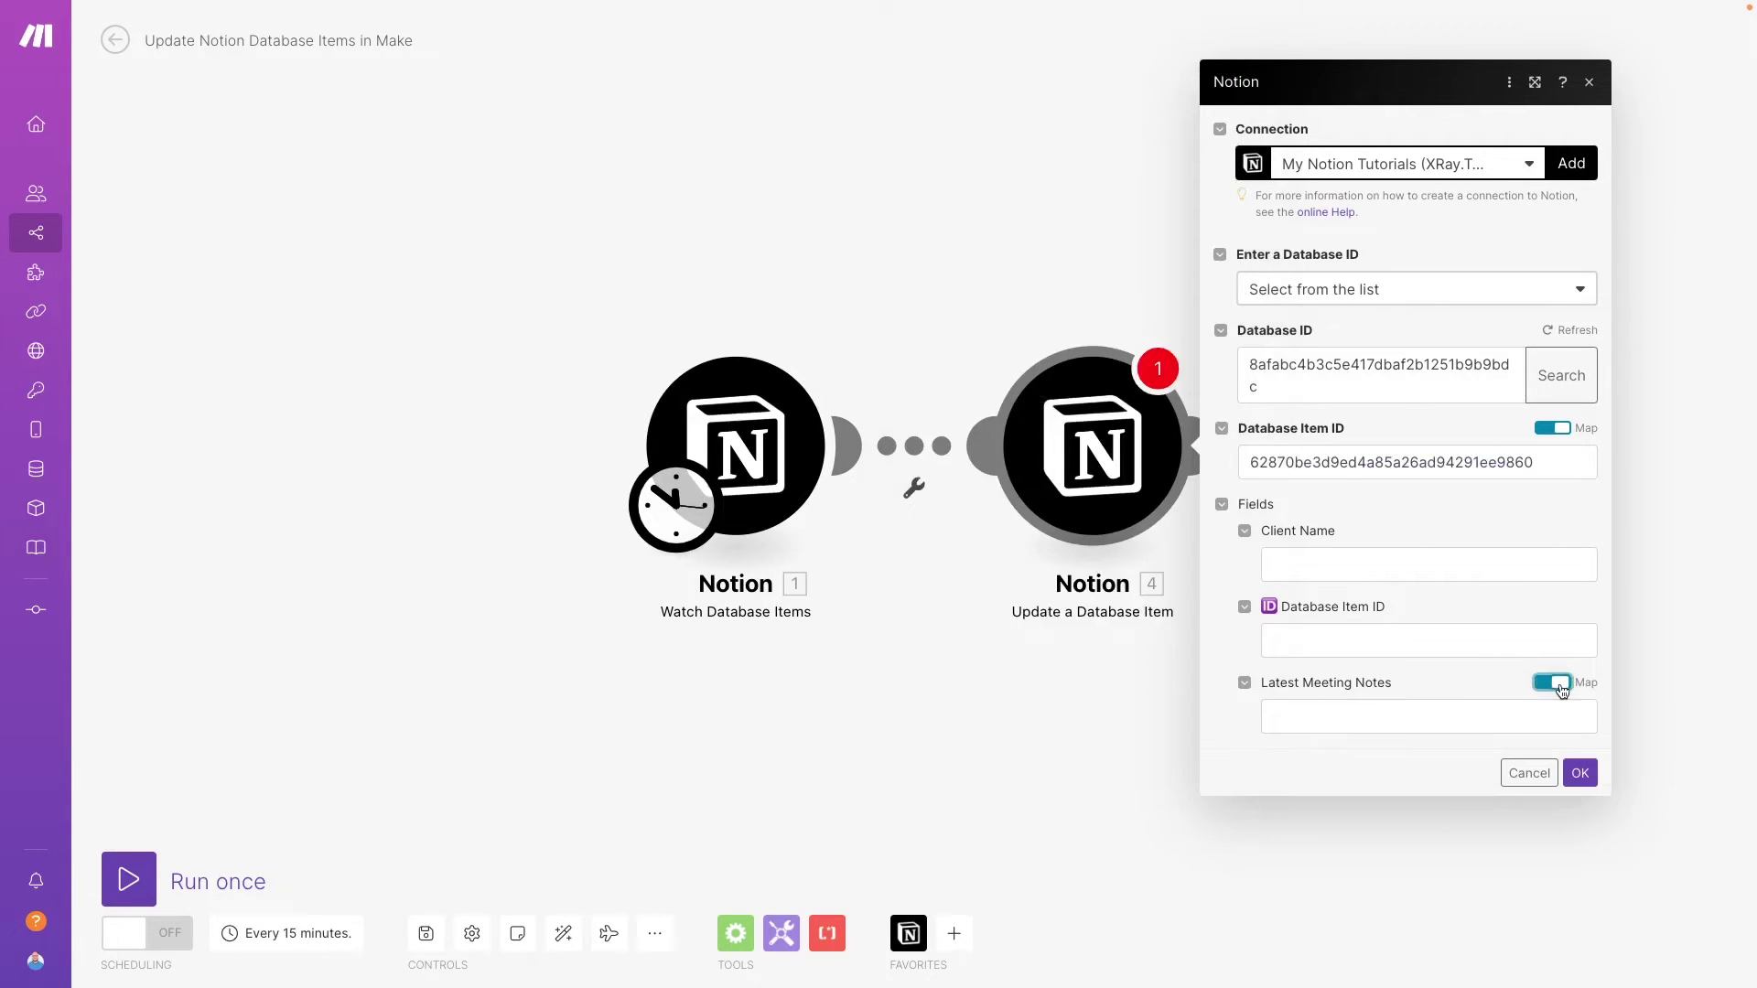
left_click(1398, 714)
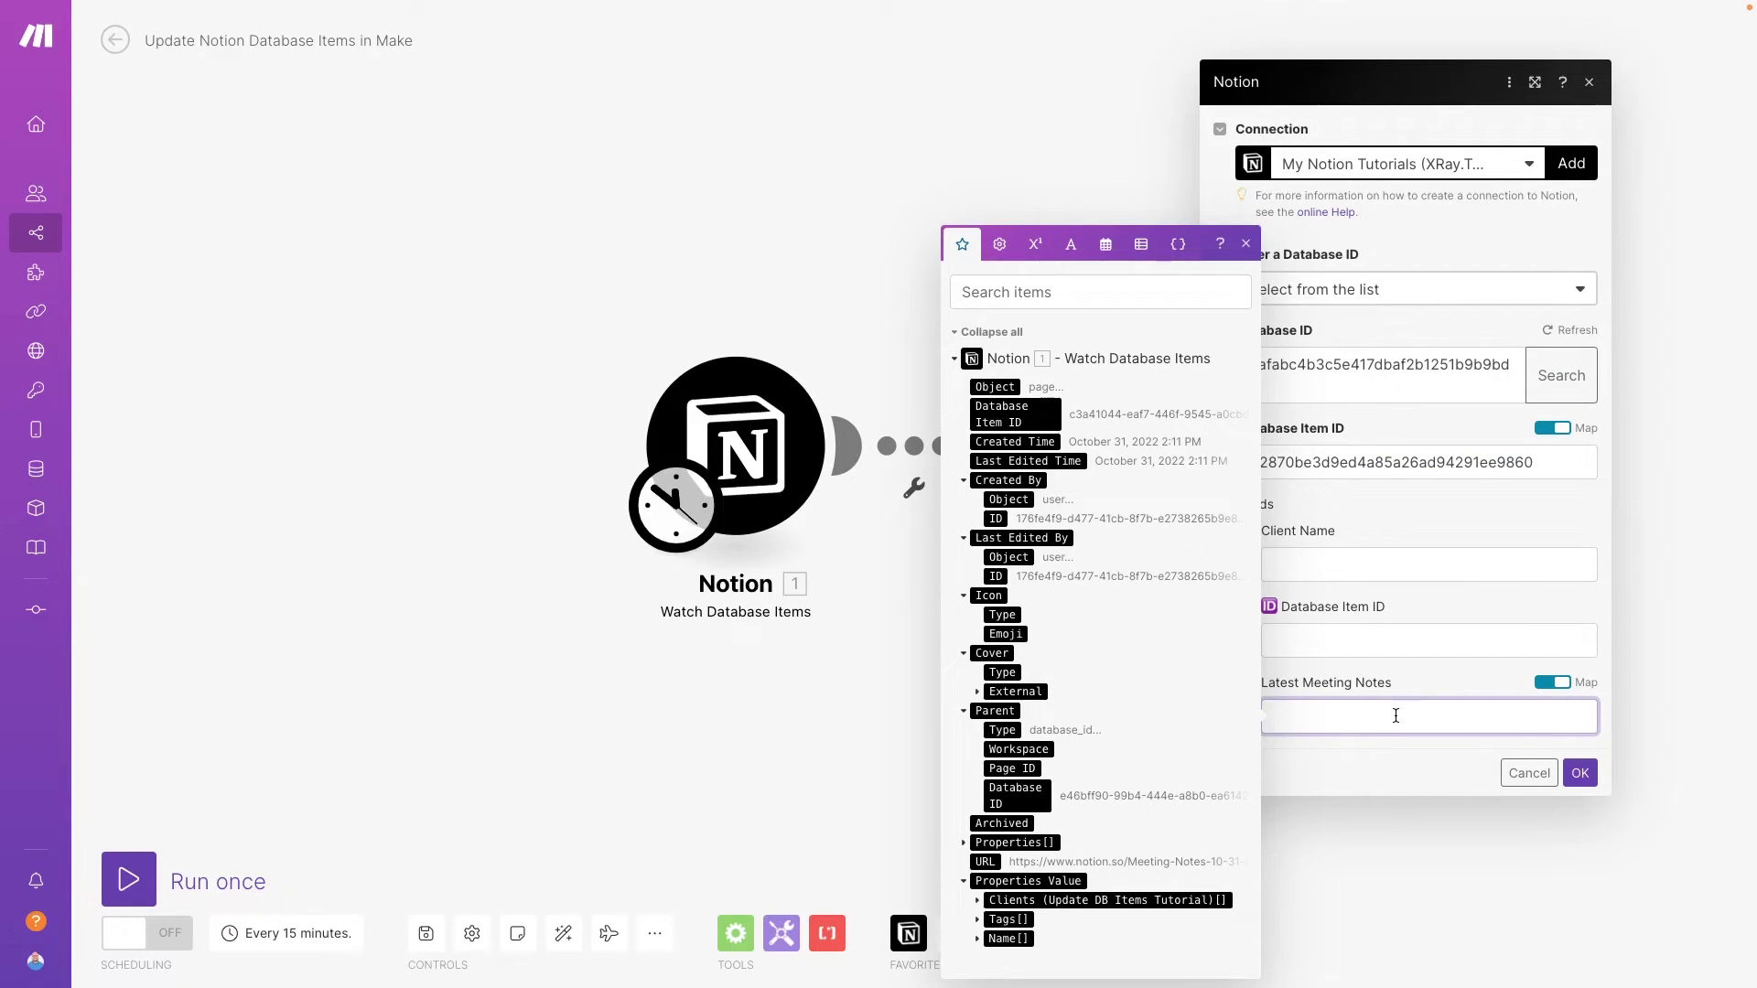
left_click(1003, 417)
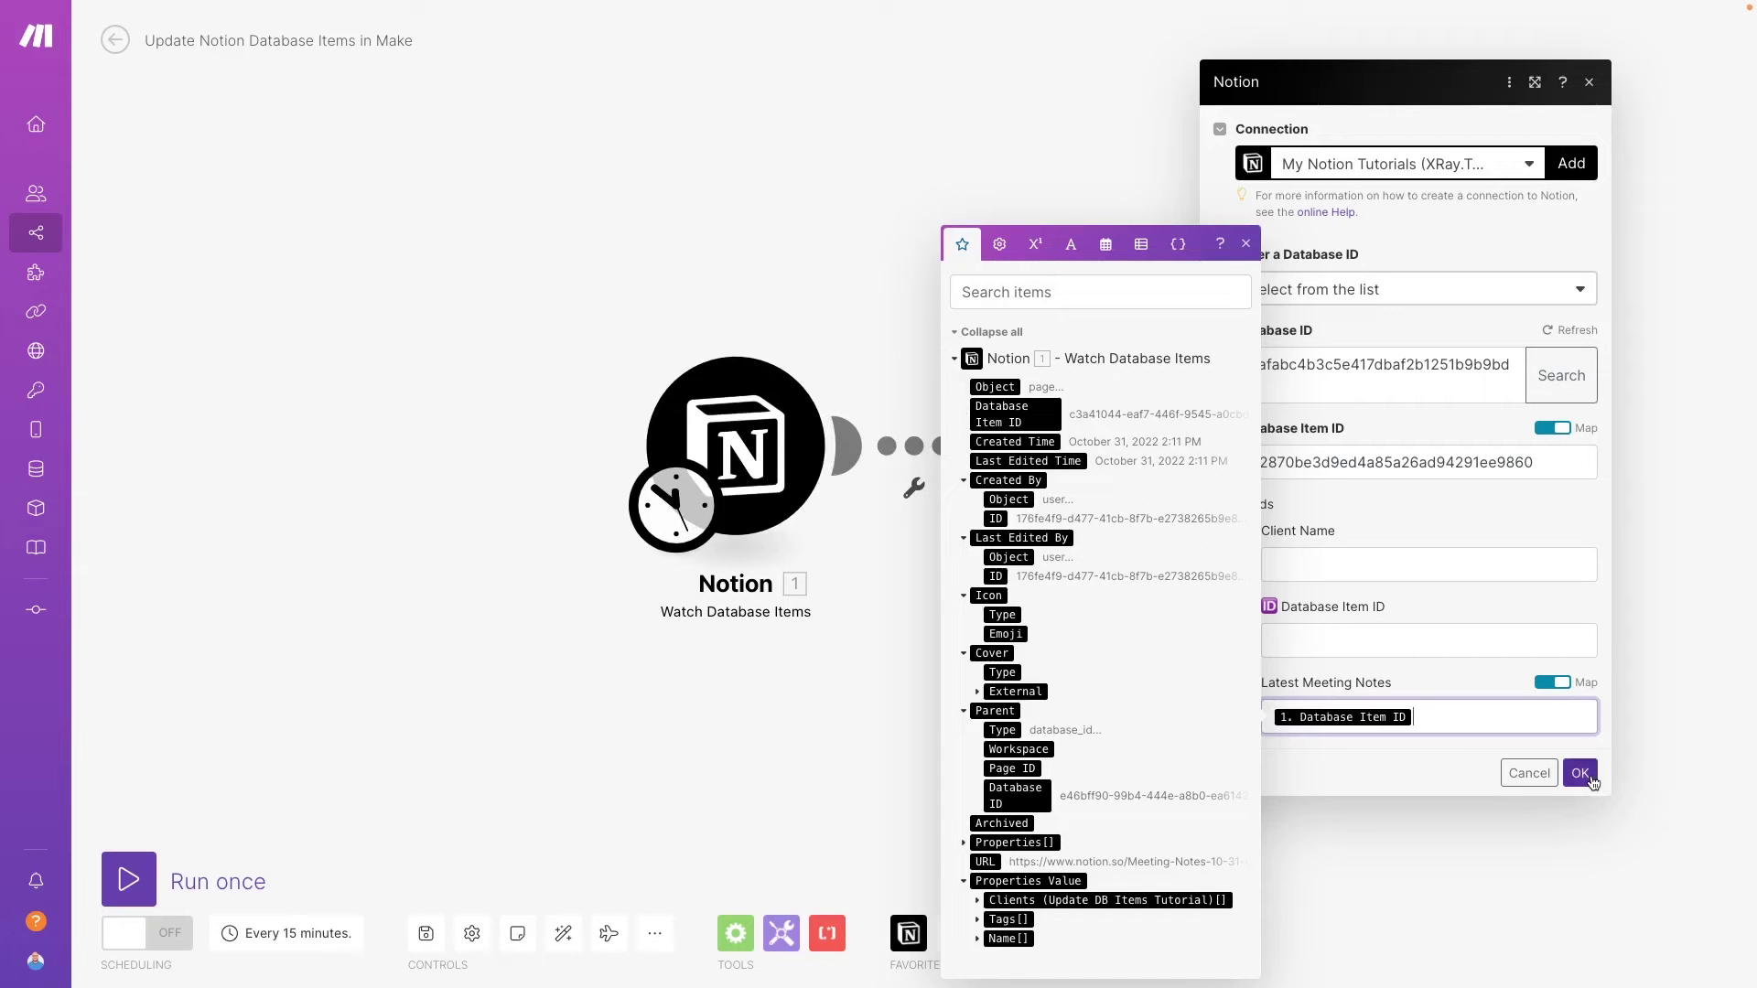
left_click(1589, 776)
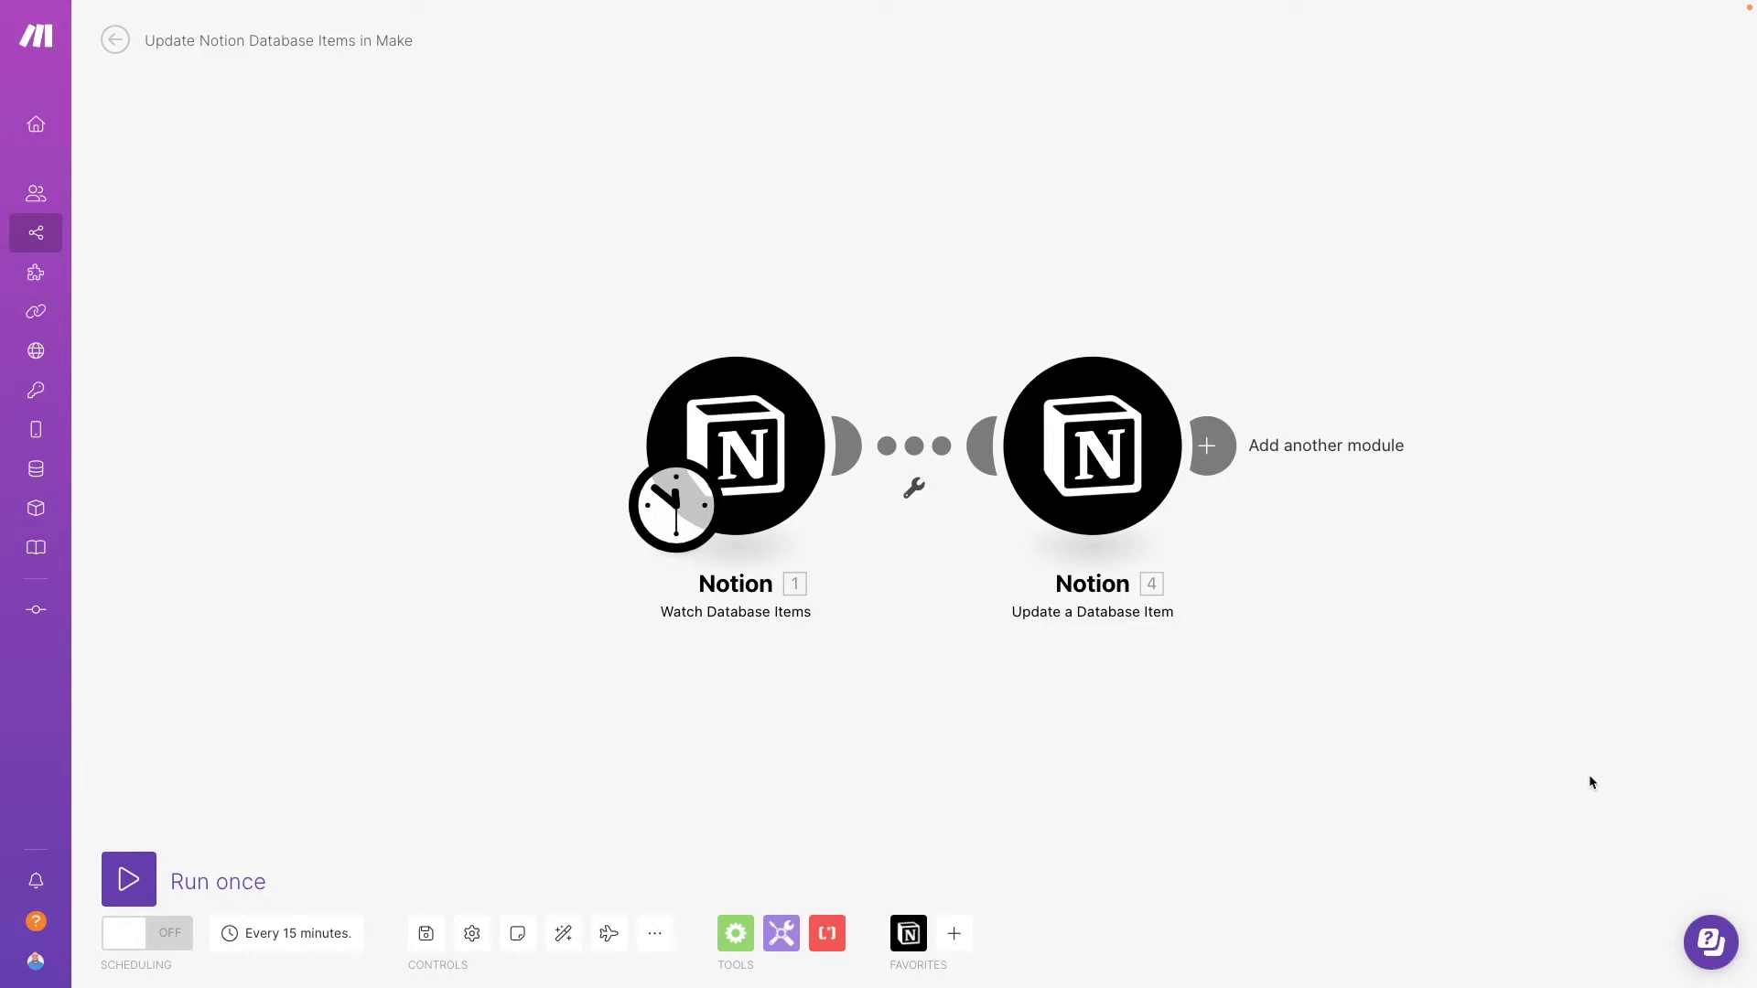
- Set up a filter on the link between modules labelled 'FakeCo Only'
left_click(914, 489)
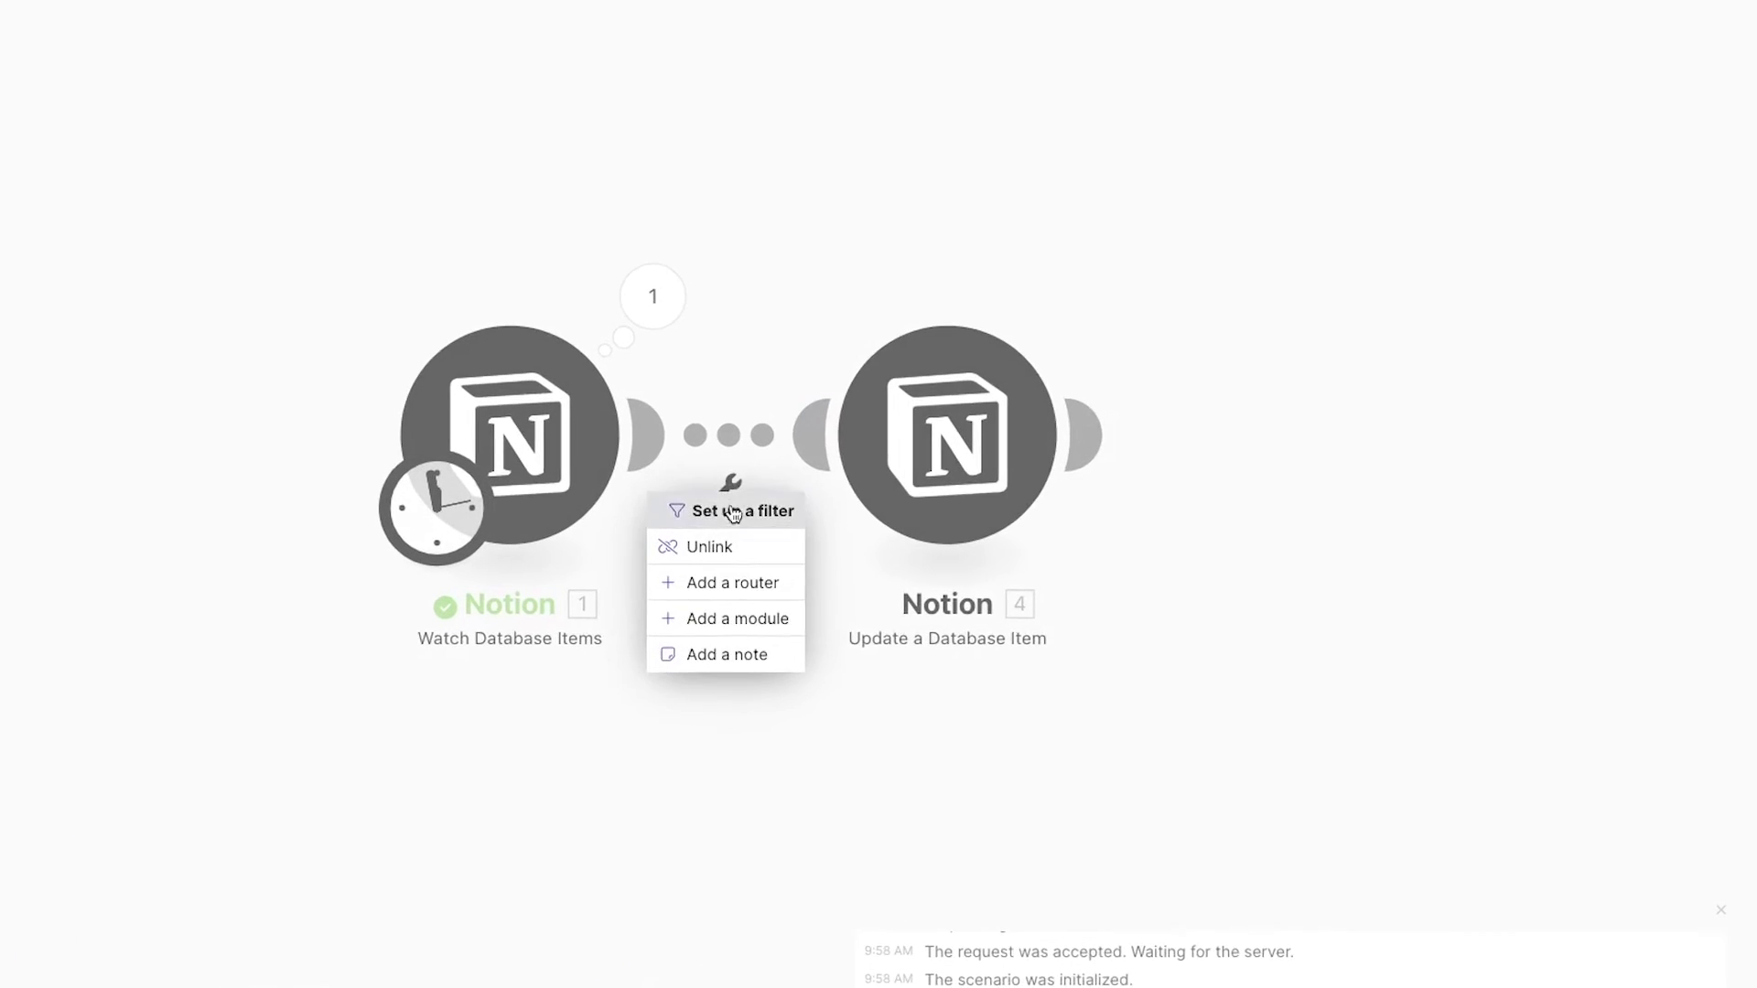
left_click(923, 504)
left_click(911, 348)
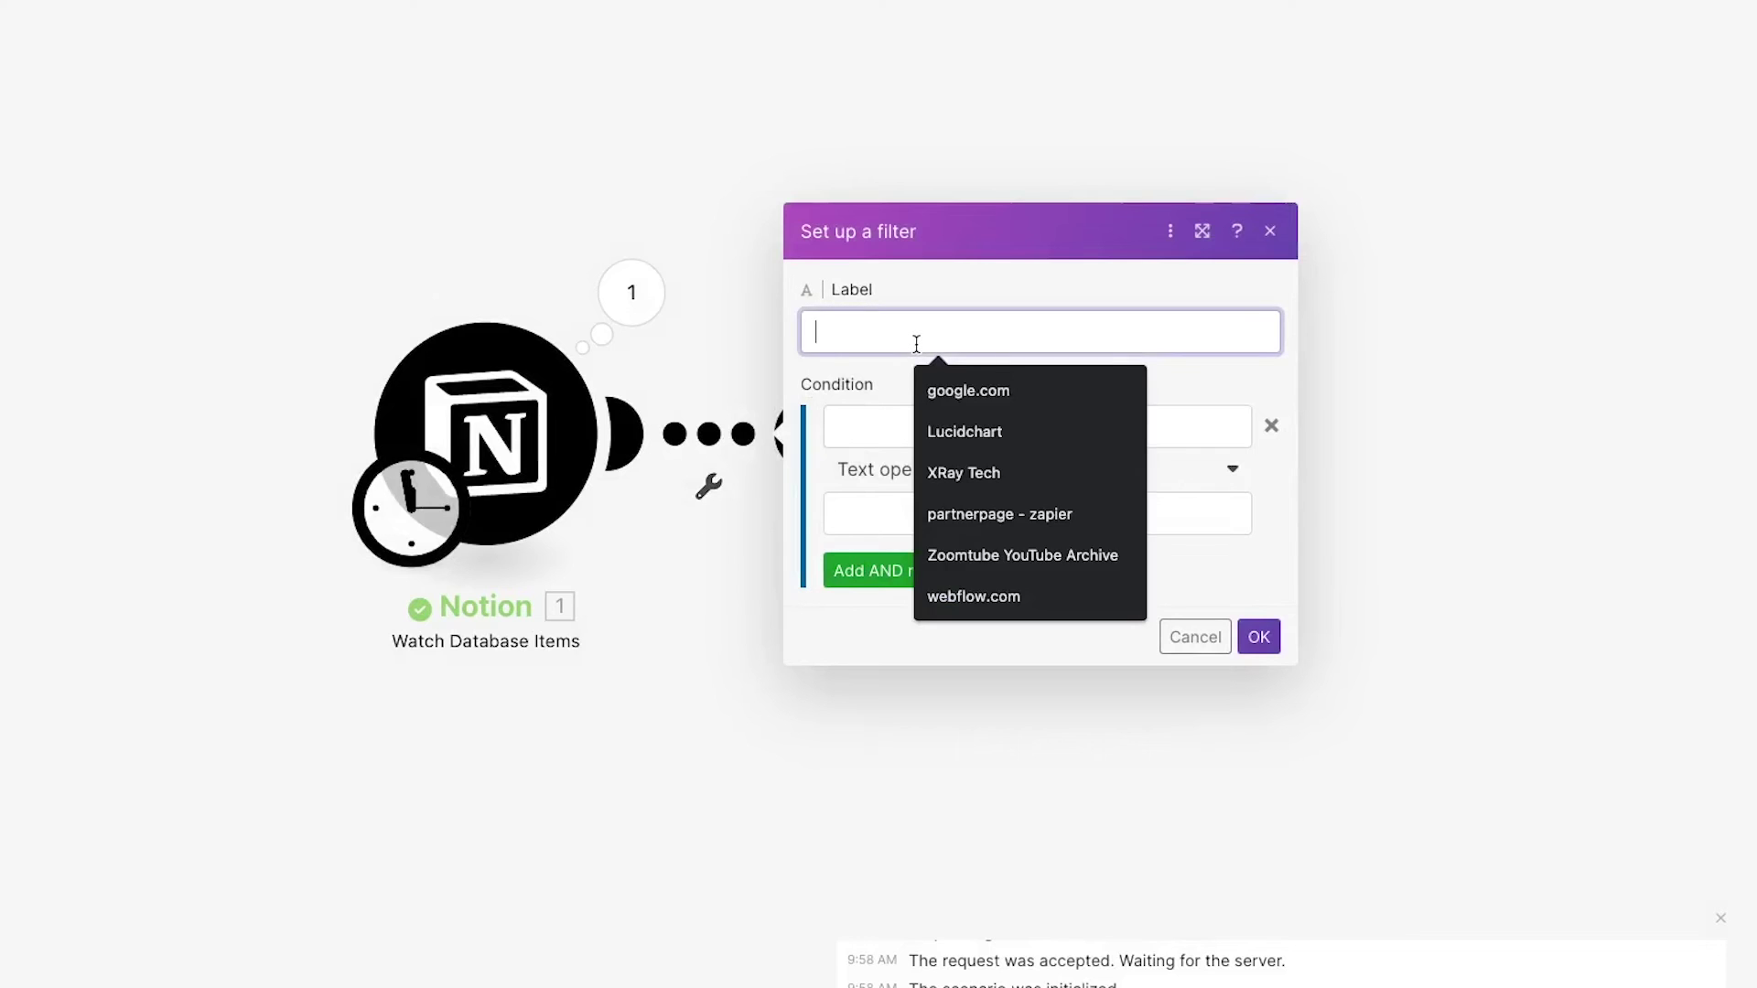
type("FakeCo Only")
left_click(956, 429)
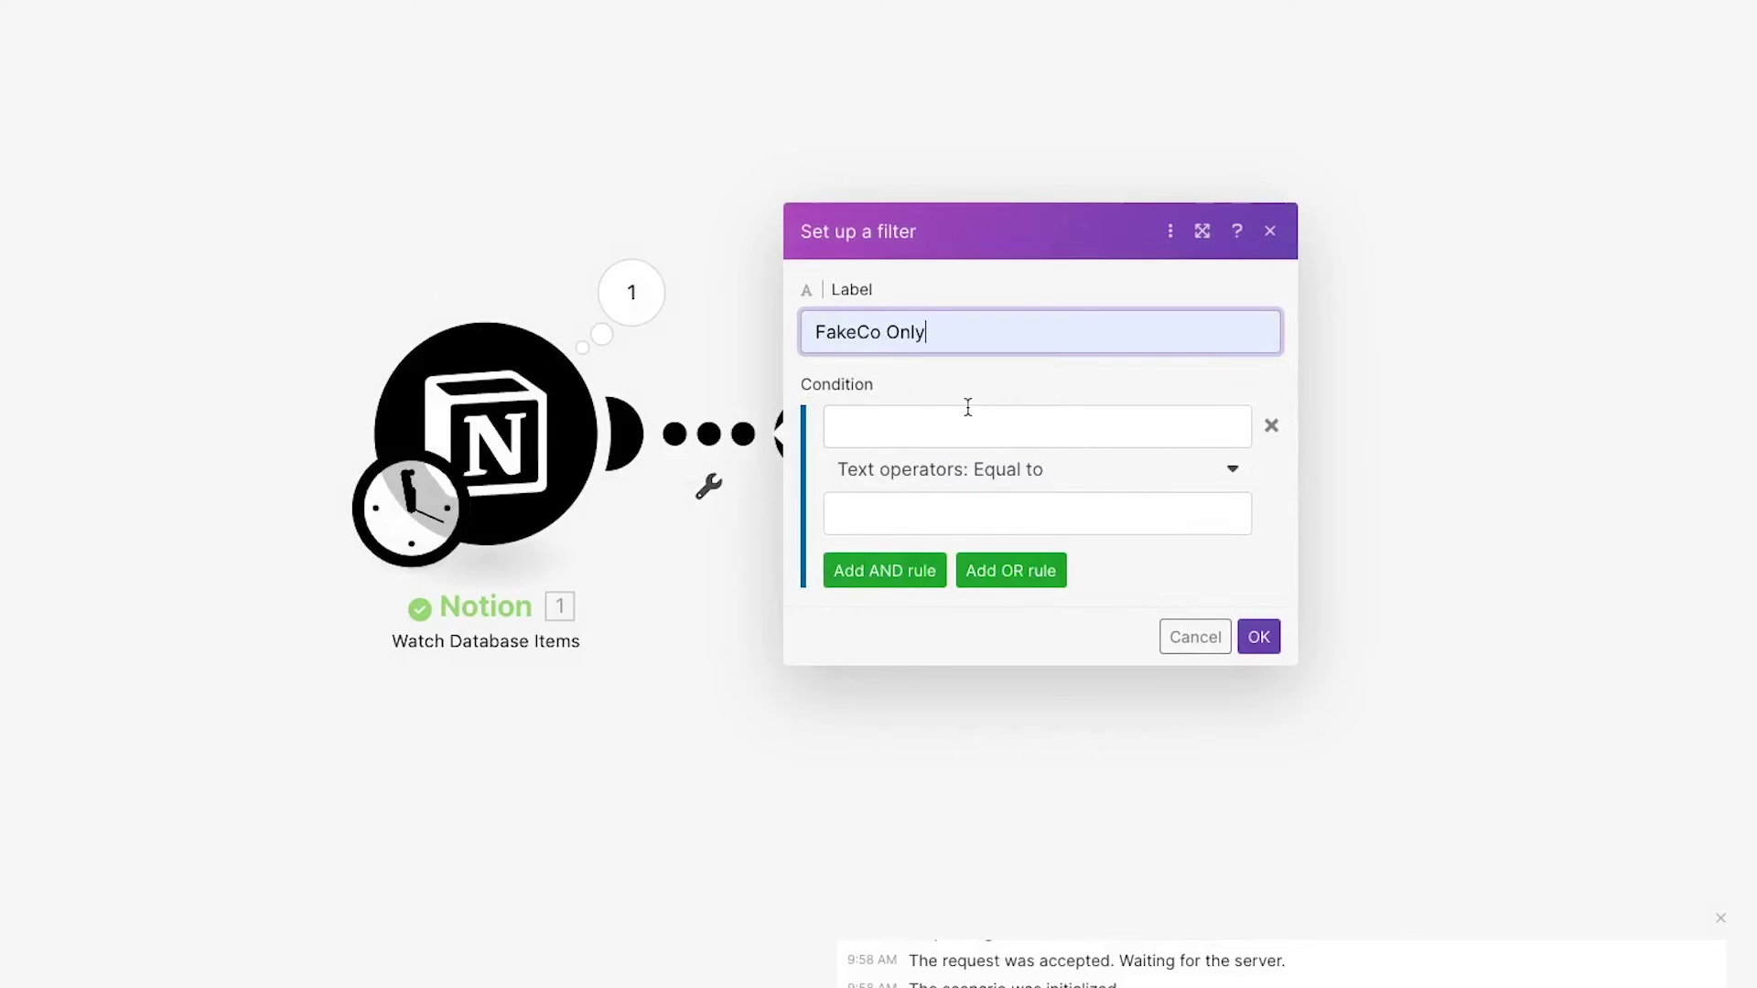
- Give the filter the condition Client Name equals 'FakeCo' and save it
left_click(961, 428)
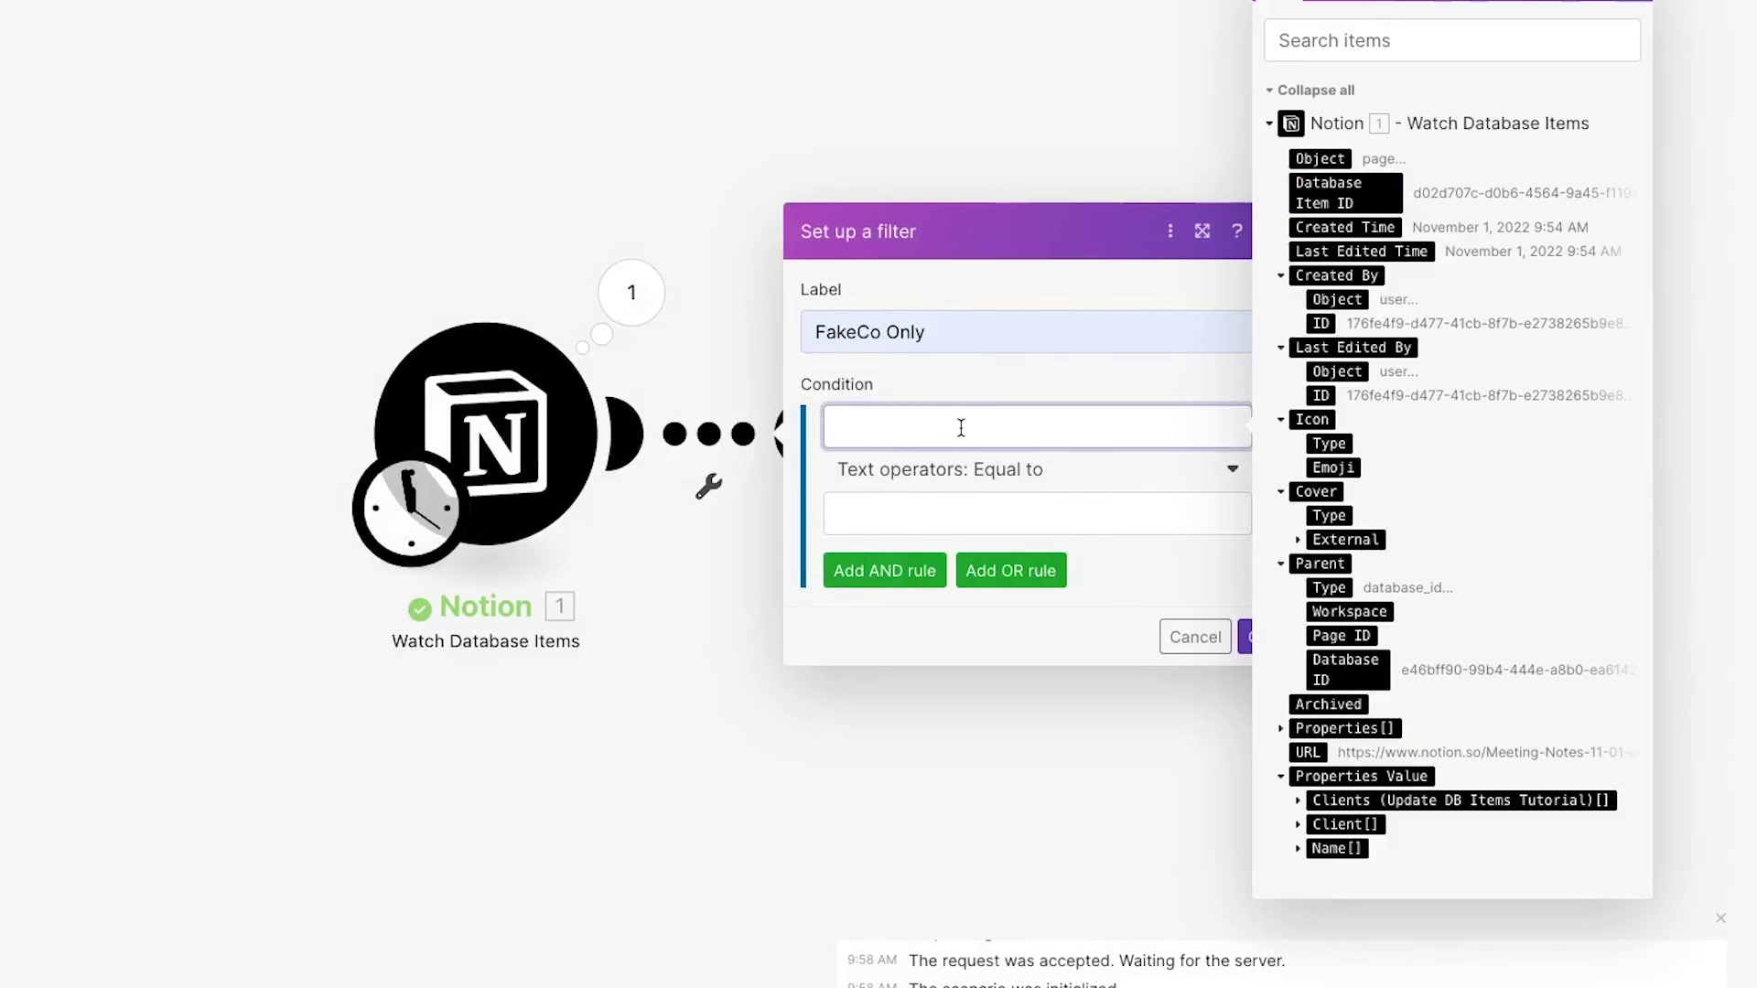
left_click(1299, 825)
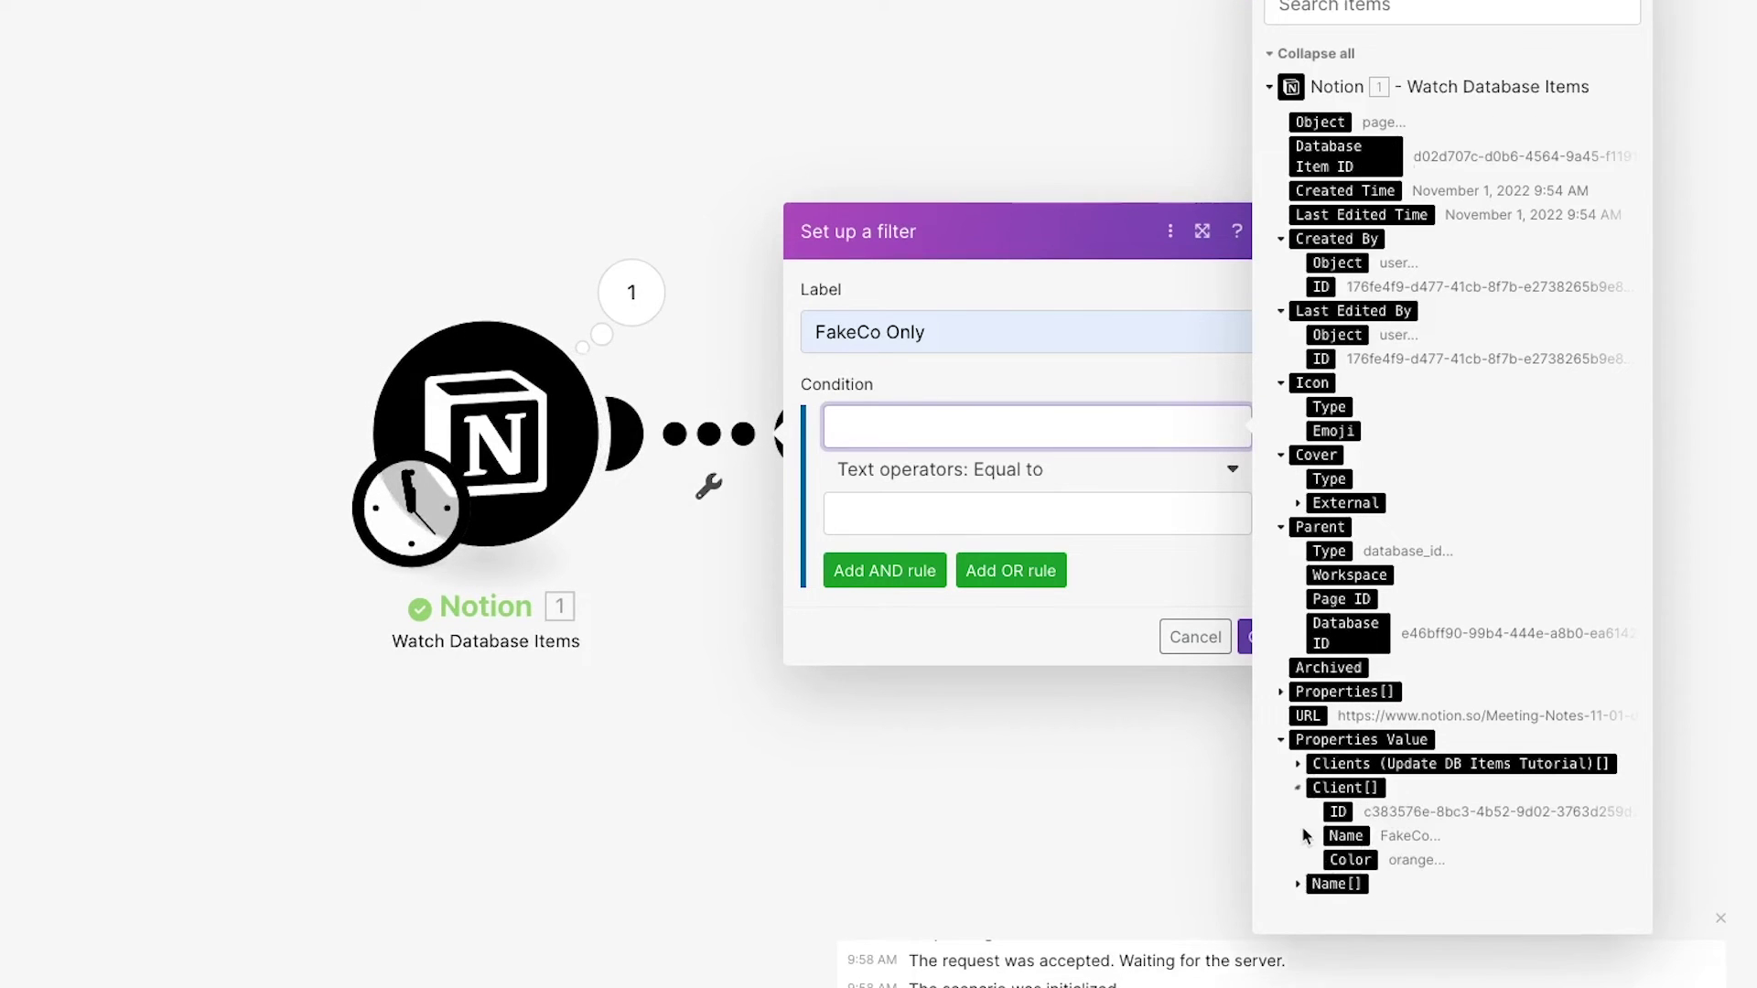
left_click(1345, 835)
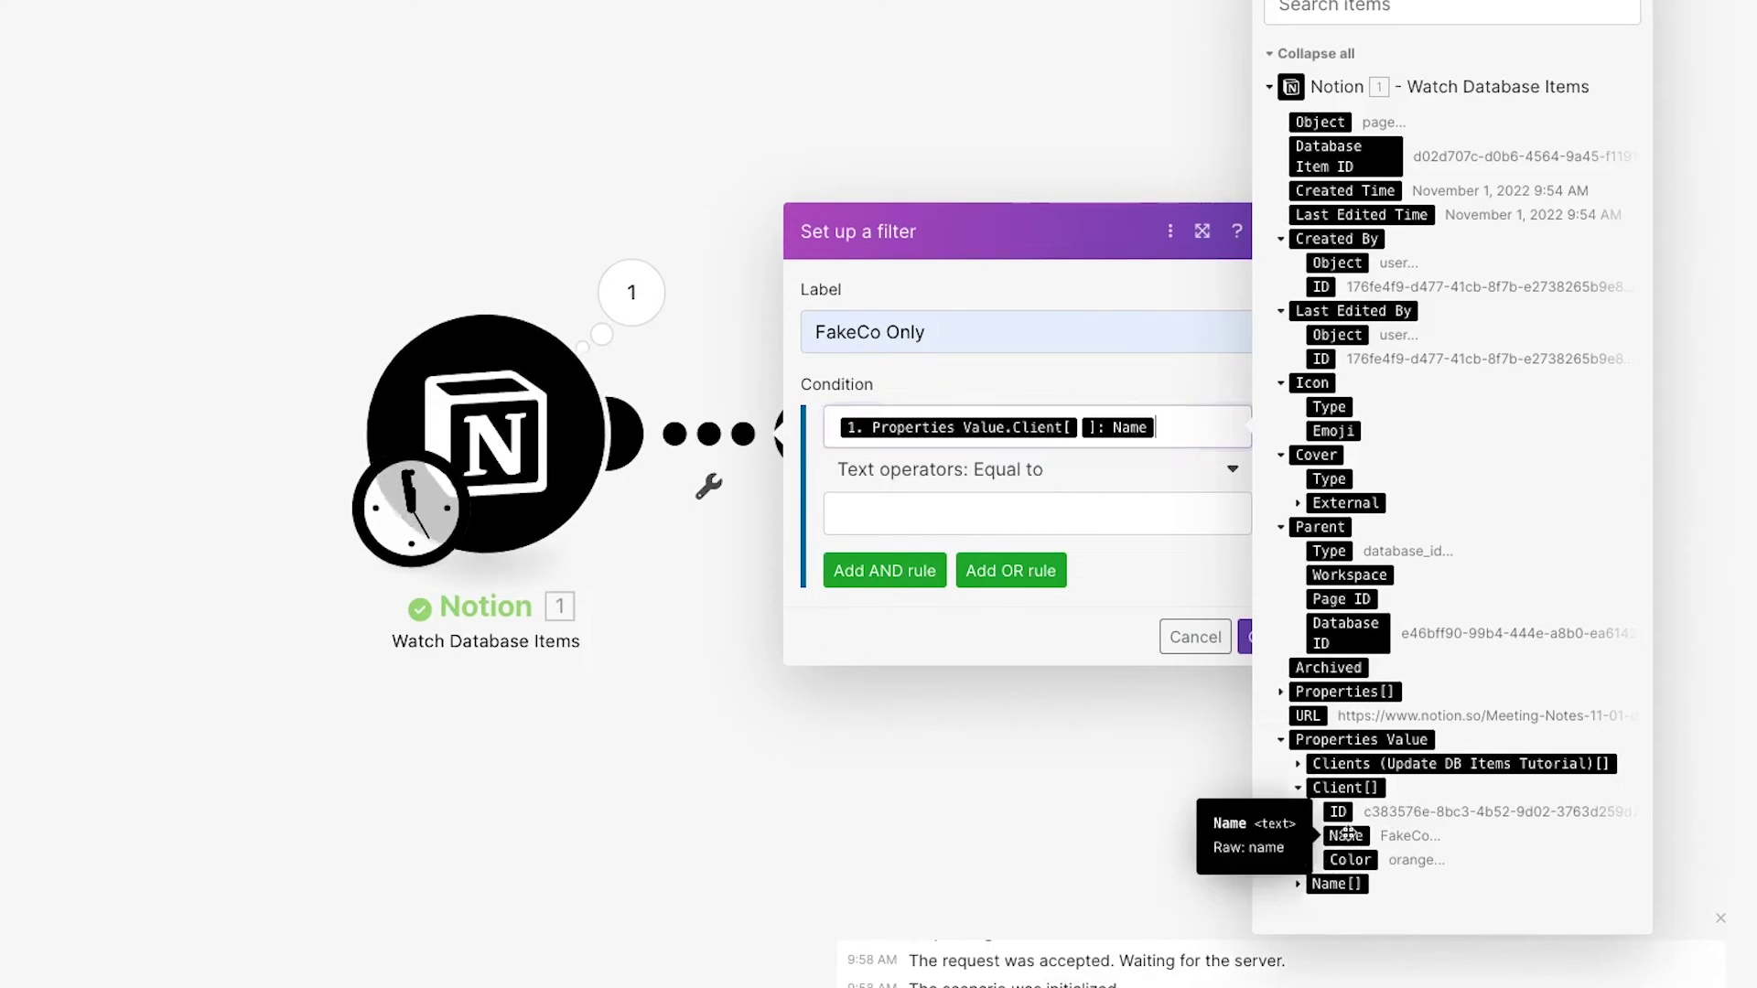
left_click(942, 510)
type("Fae")
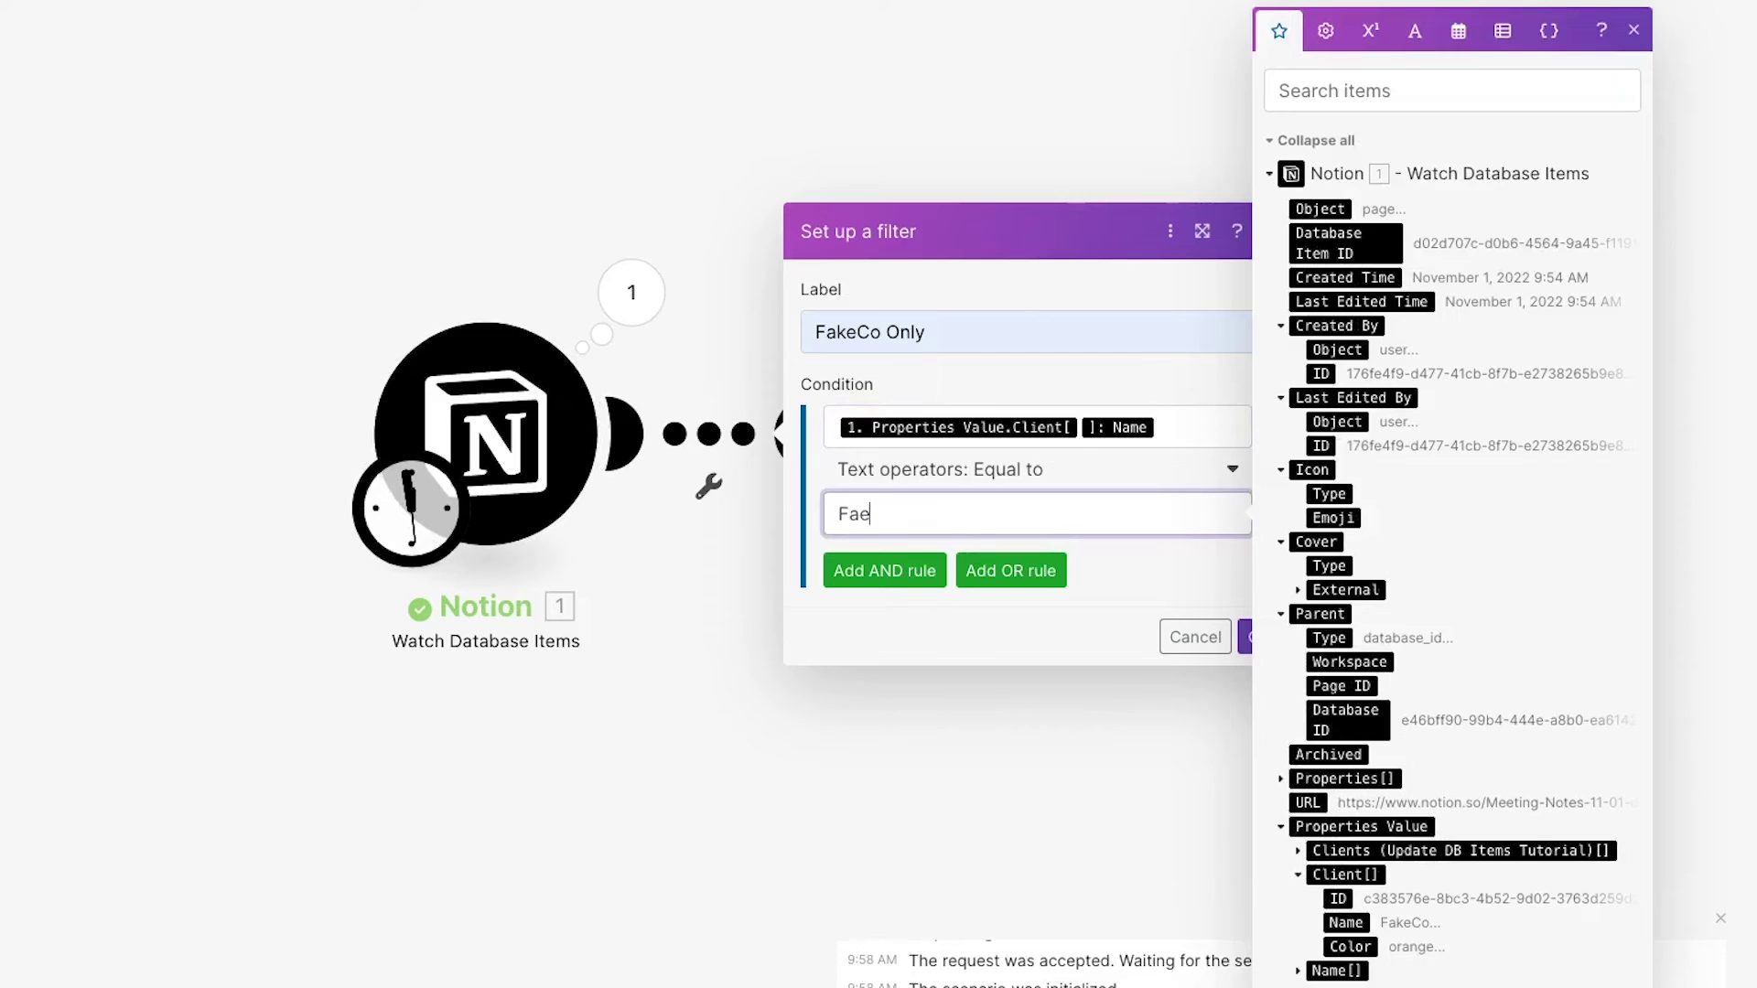
key("BackSpace")
type("keCo")
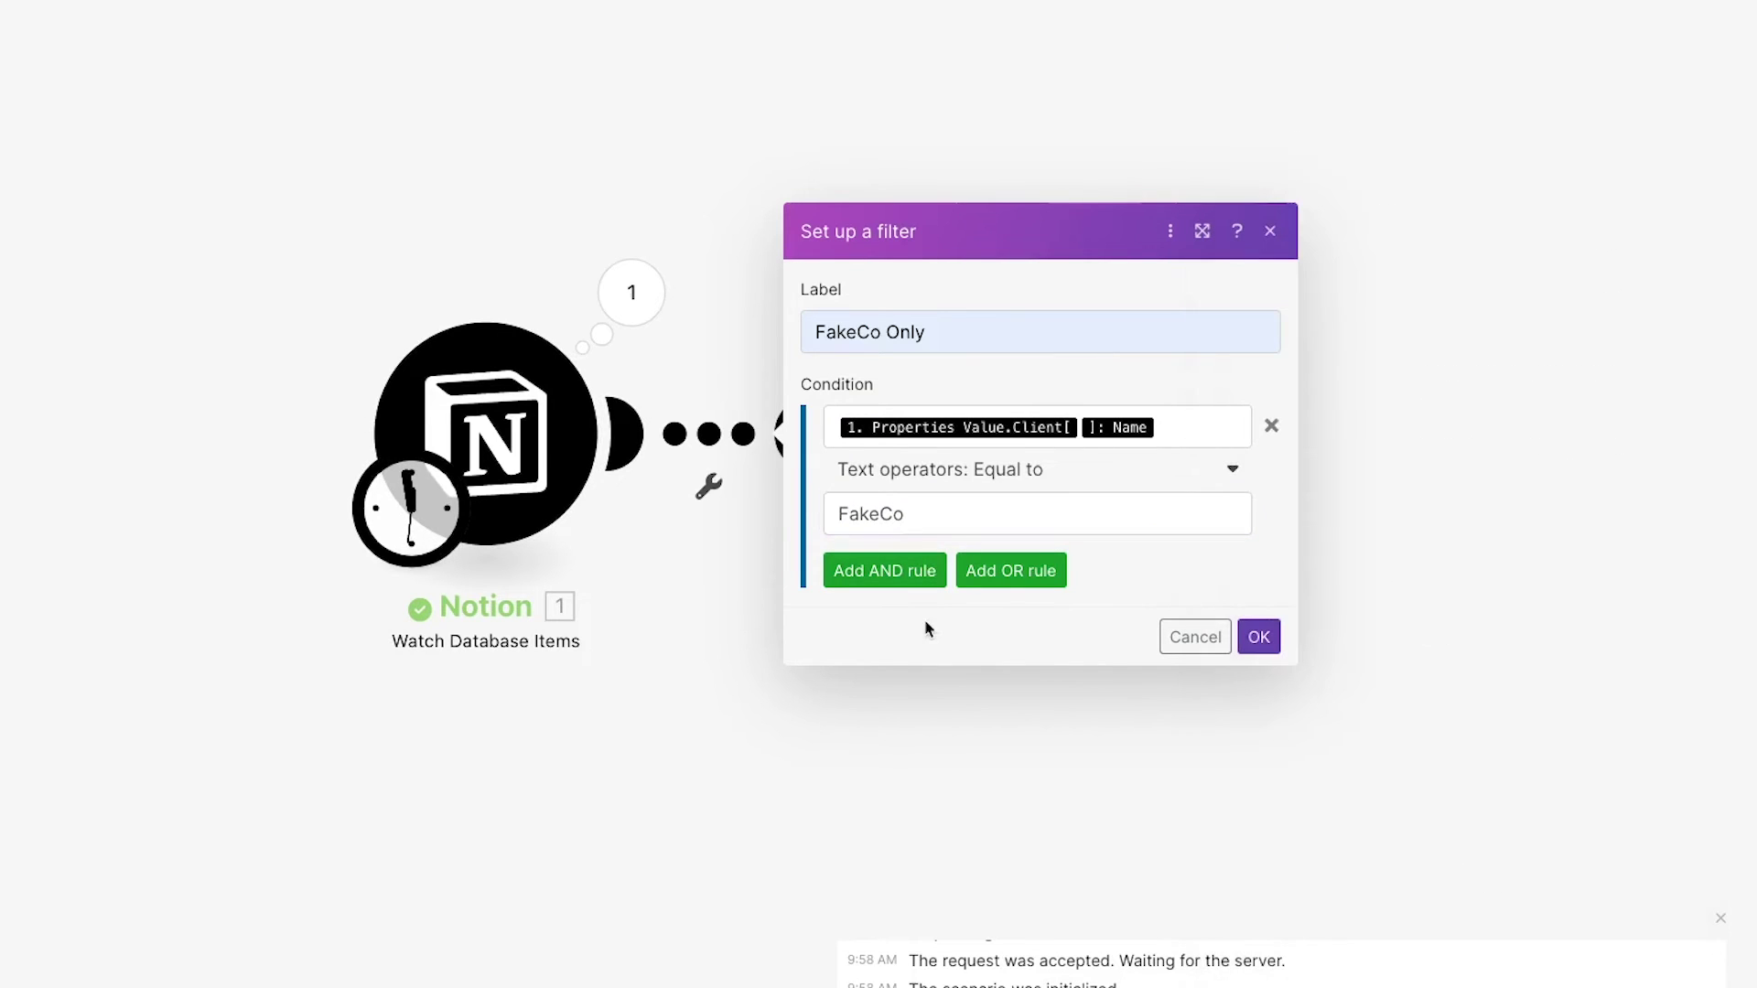
left_click(1261, 636)
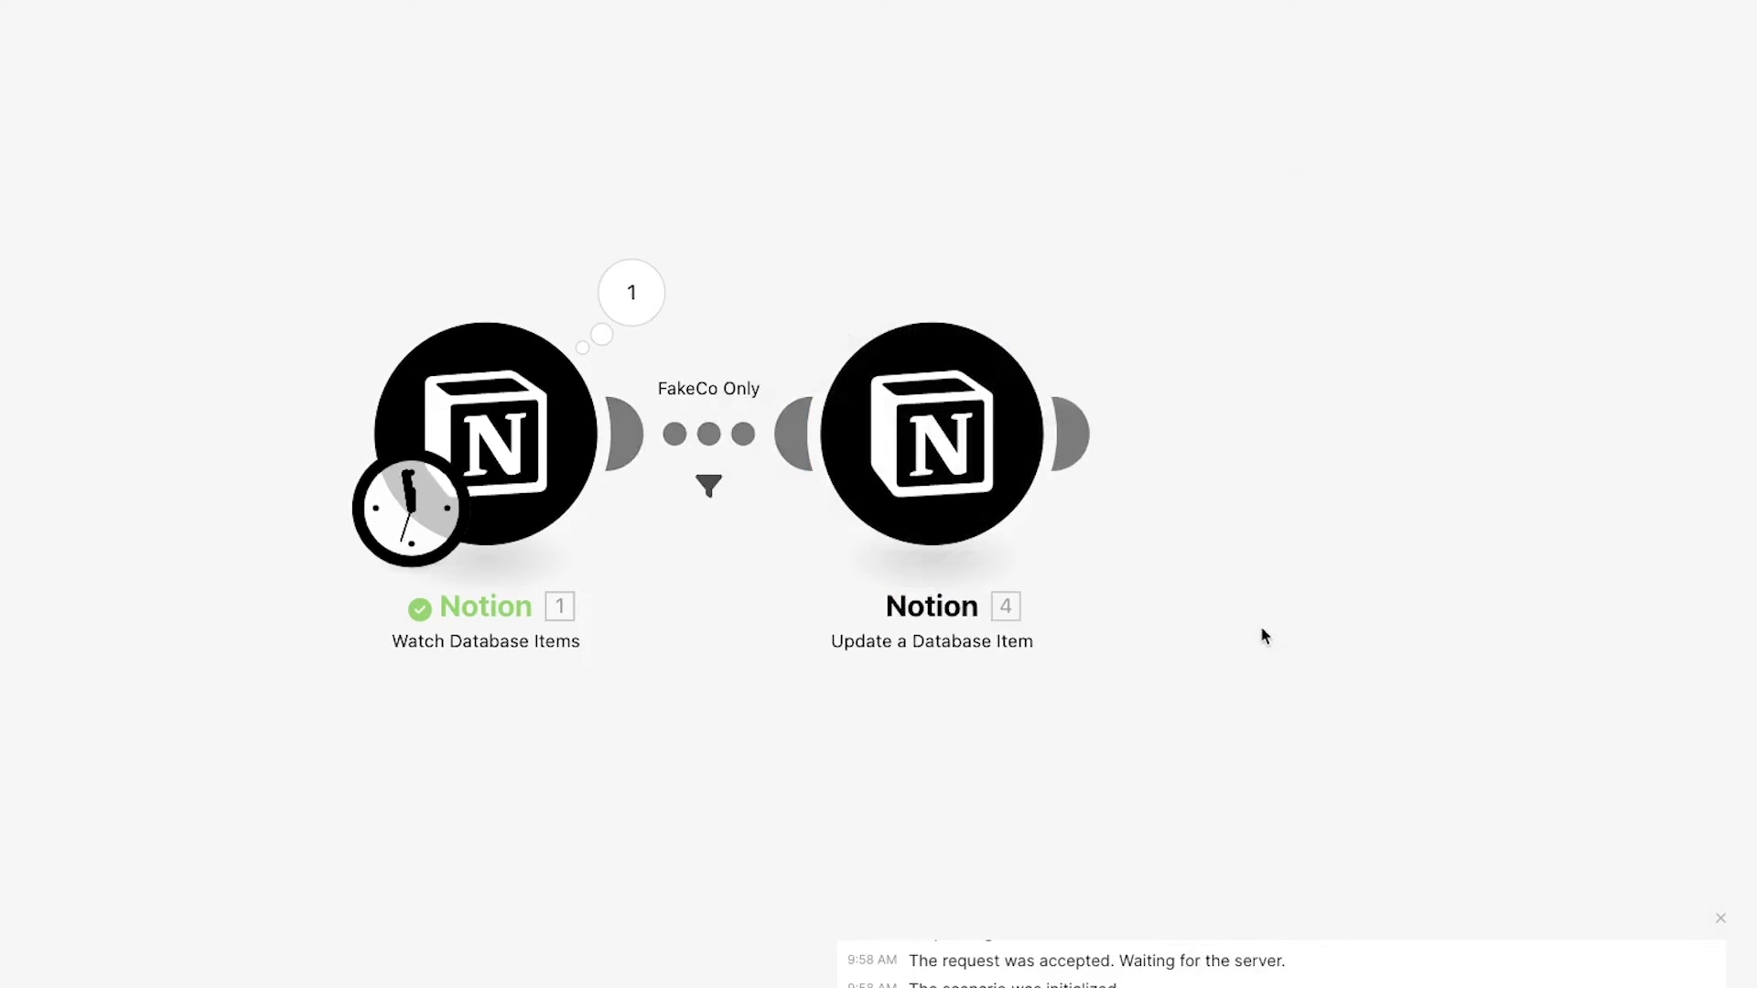
- Start the trigger from Meeting Notes 11/01 and run the scenario once
right_click(549, 452)
left_click(653, 540)
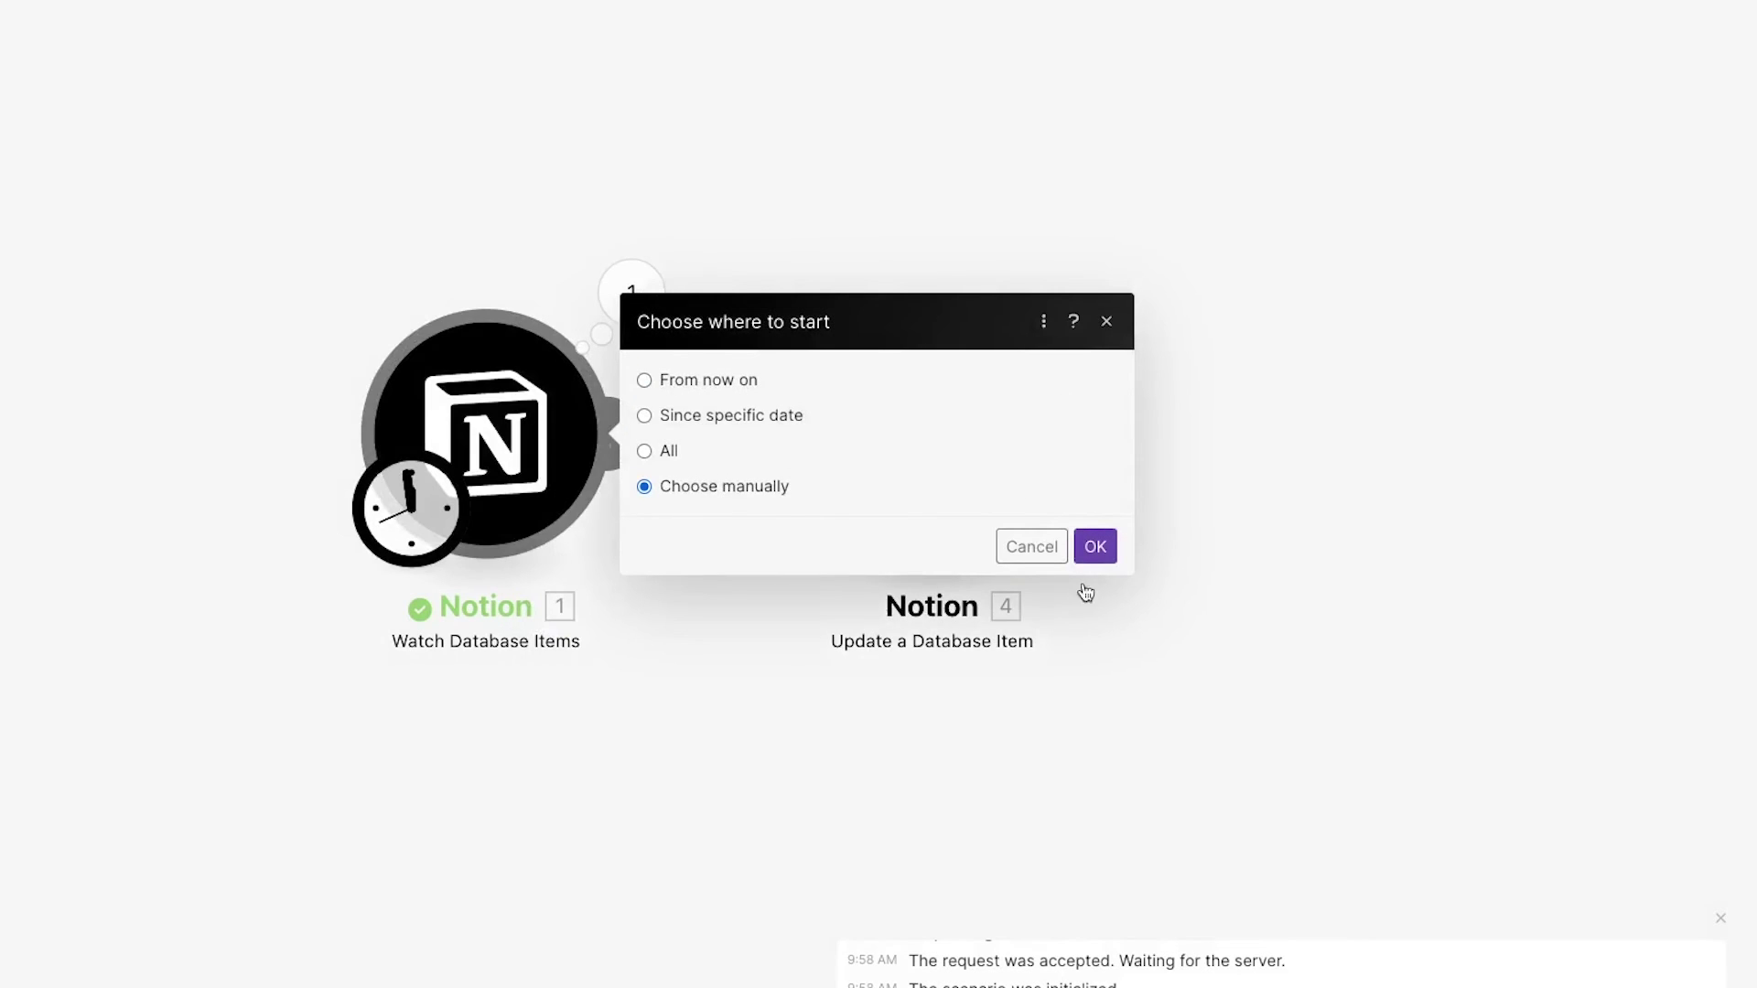
left_click(930, 426)
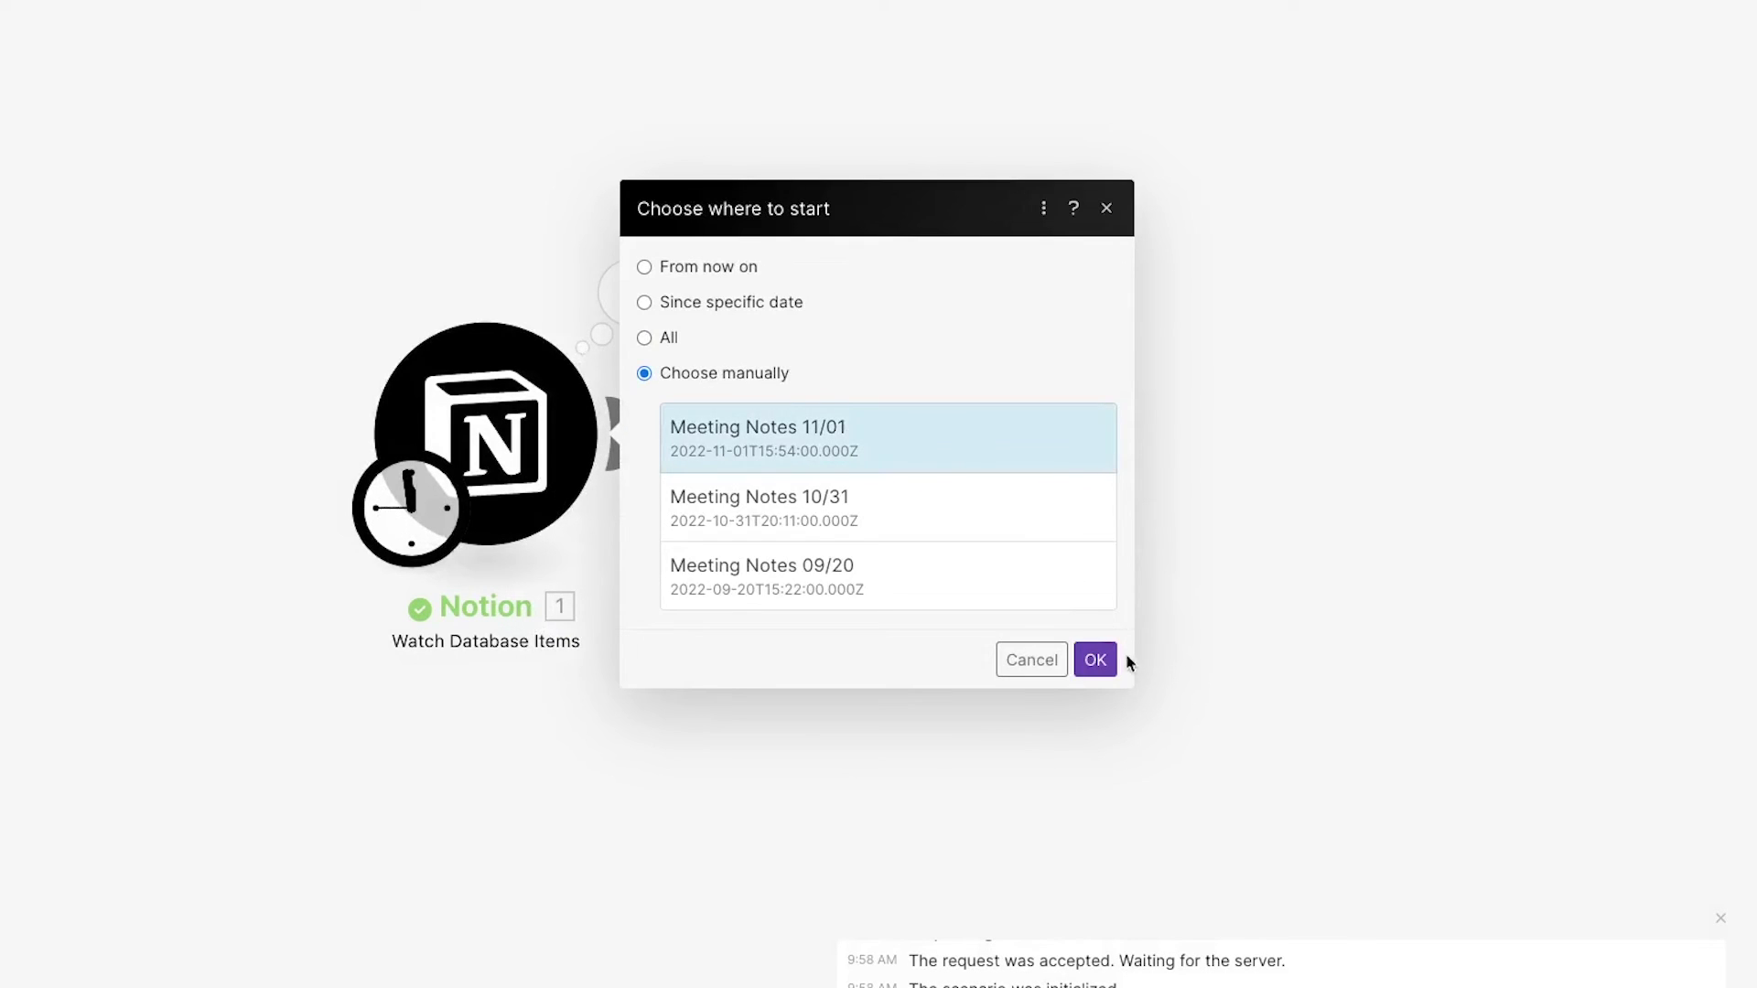
left_click(1109, 660)
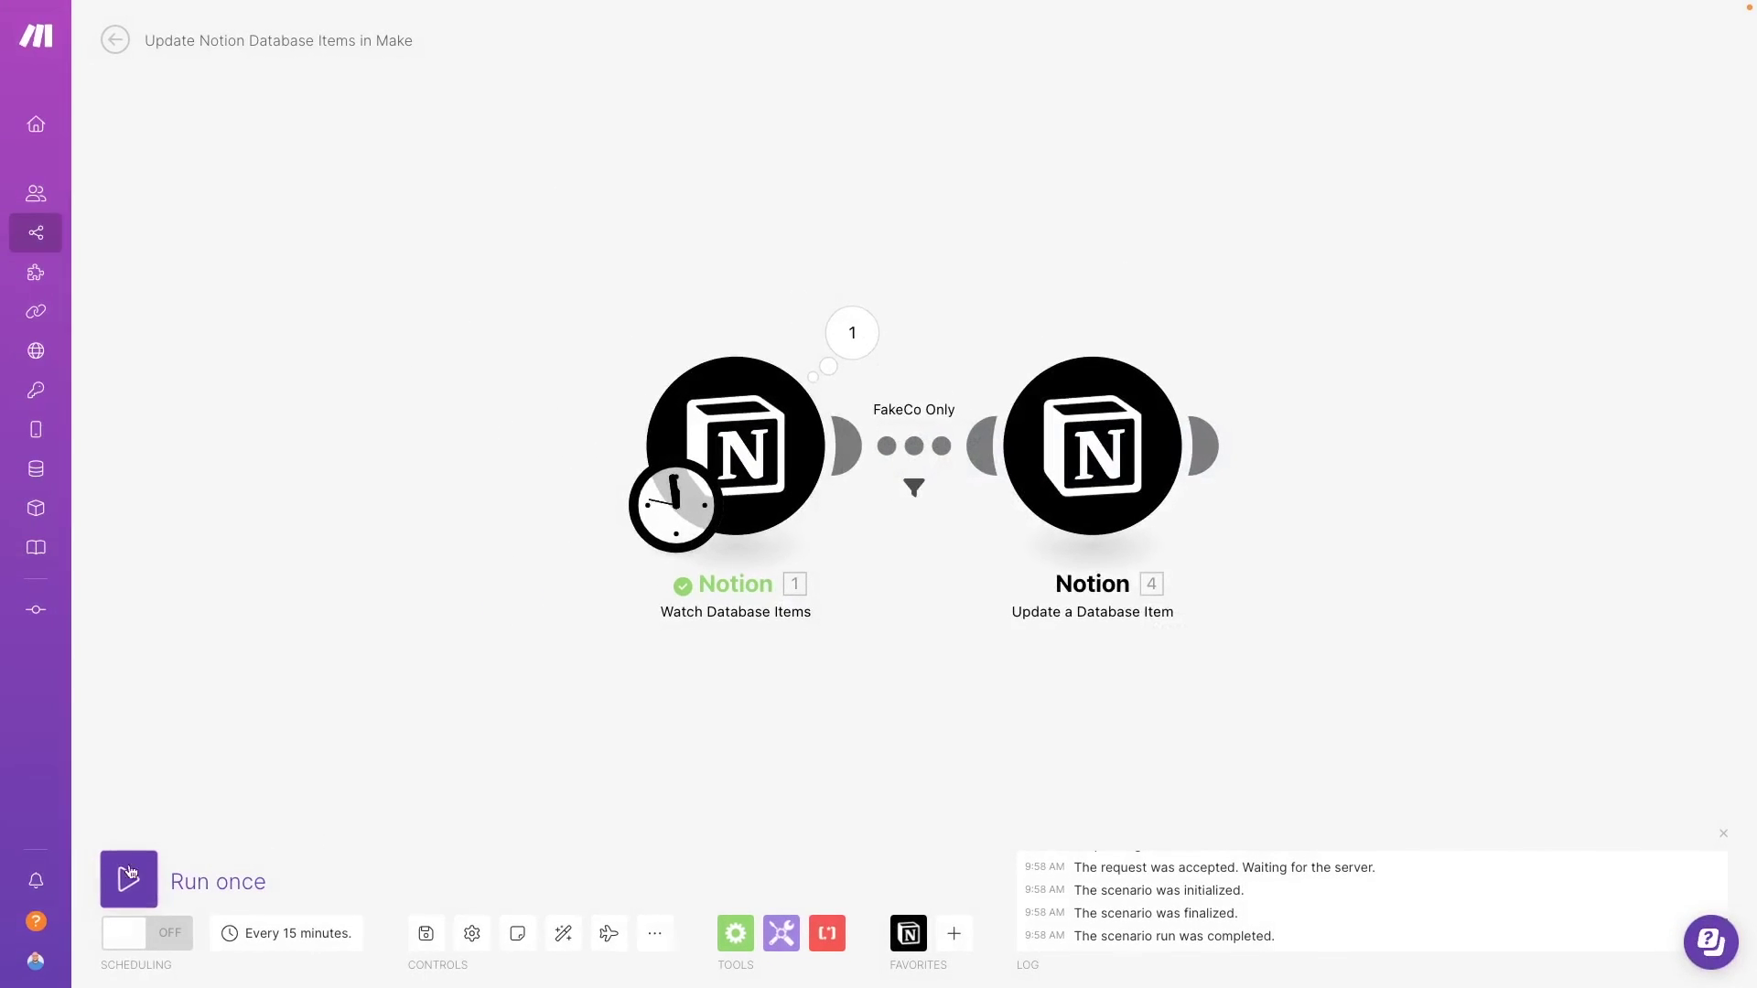
left_click(129, 877)
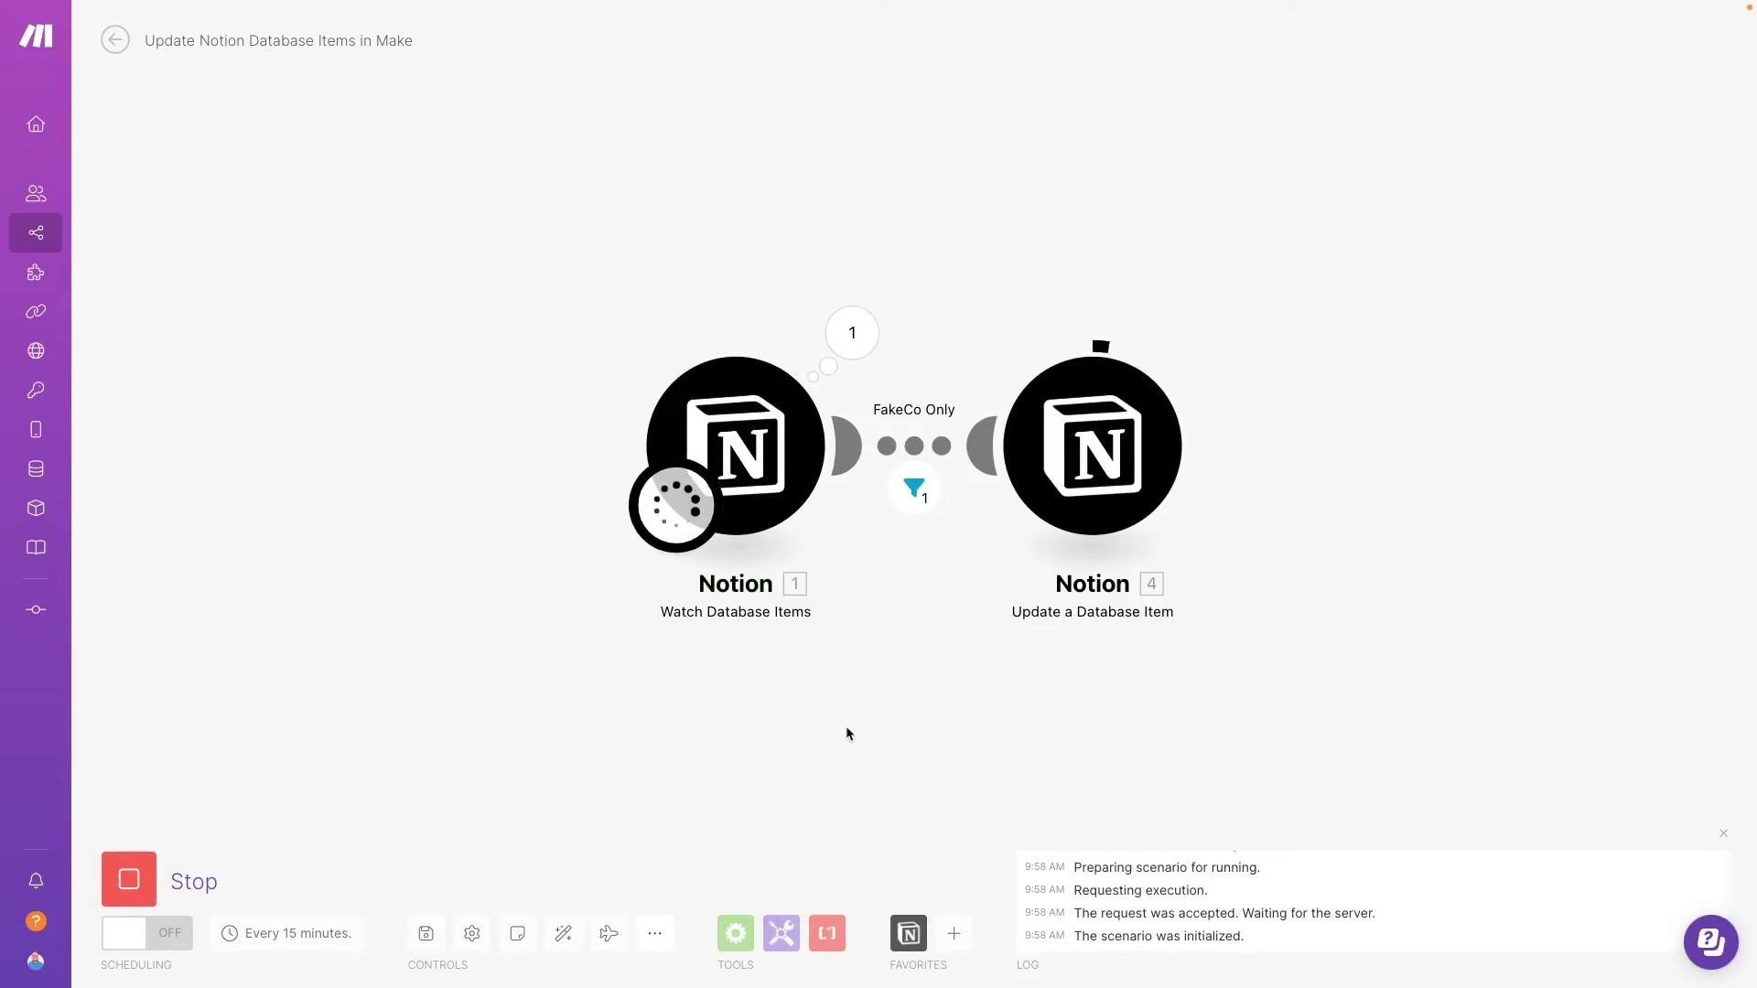